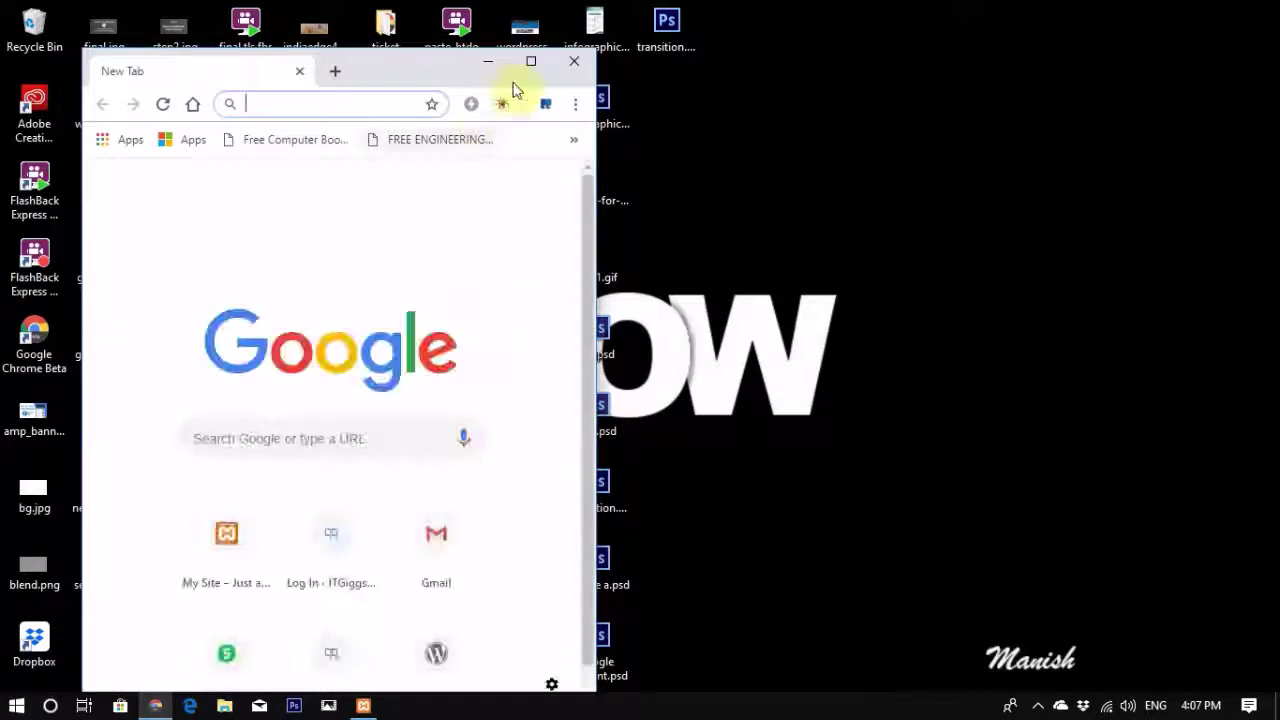
# Step: Maximize the browser window and load the local site at localhost/wordpress
pyautogui.click(531, 61)
pyautogui.write('localhost')
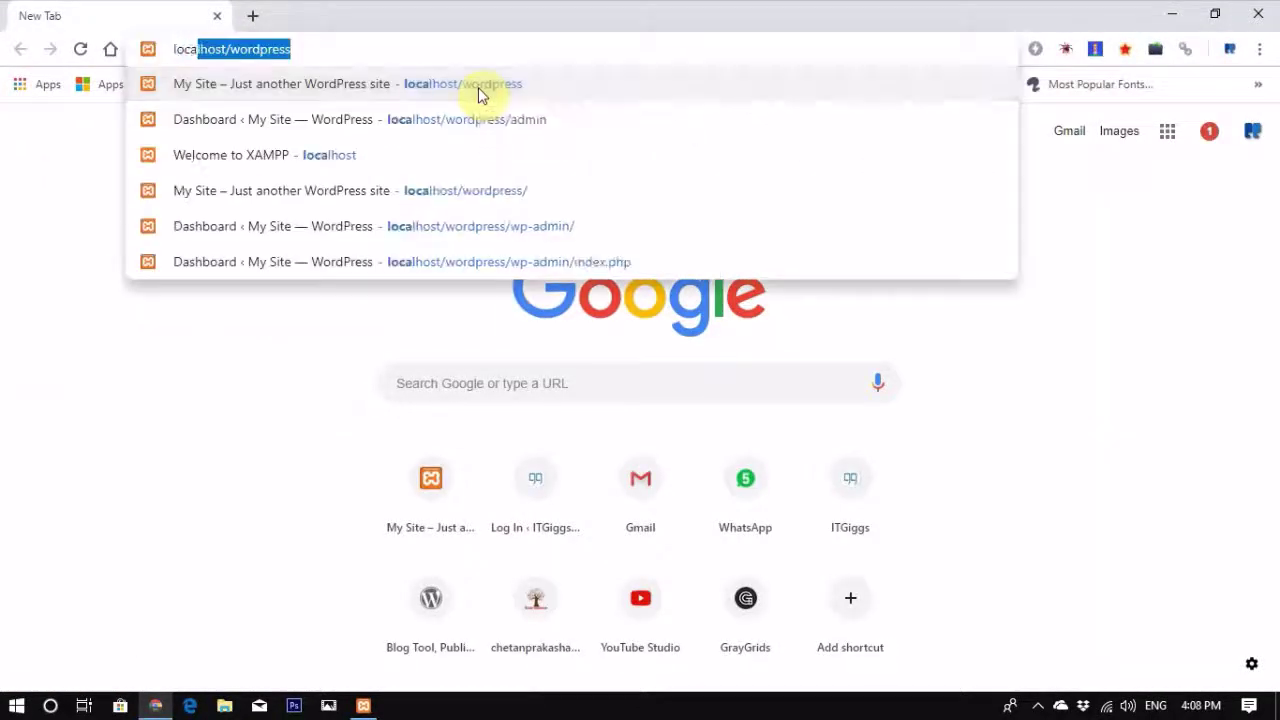
pyautogui.press('Delete')
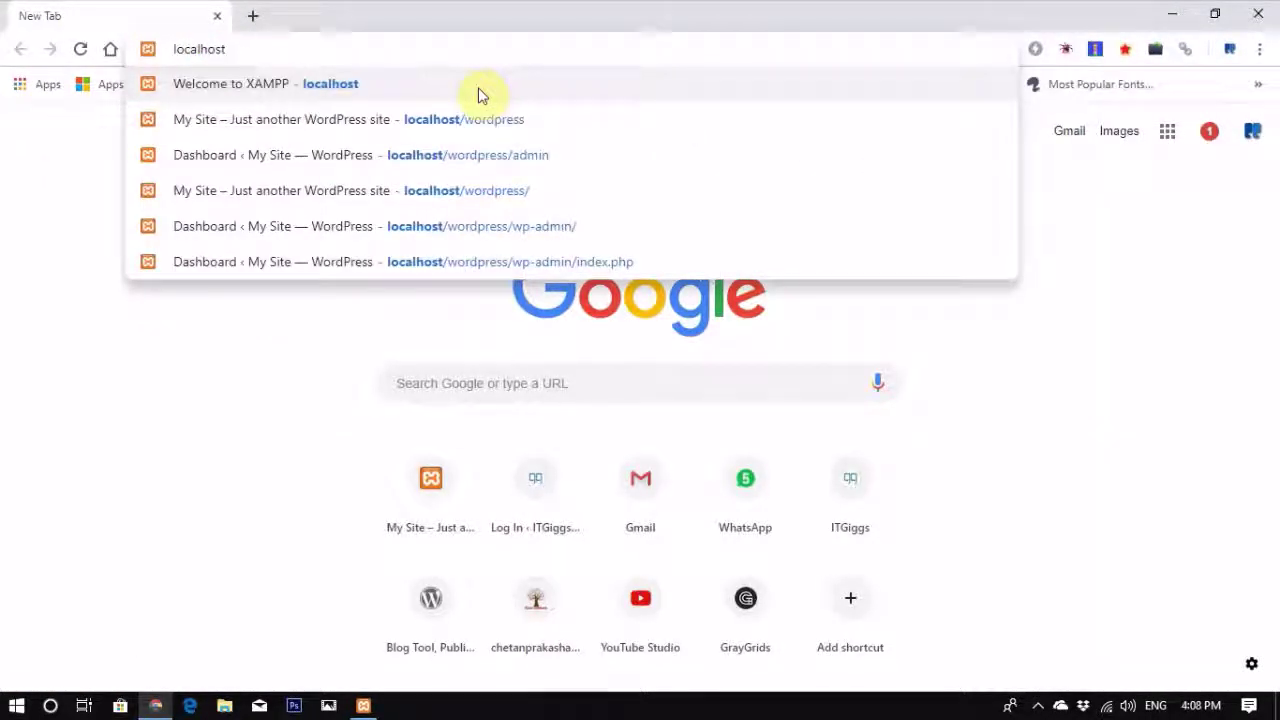
pyautogui.write('/wor')
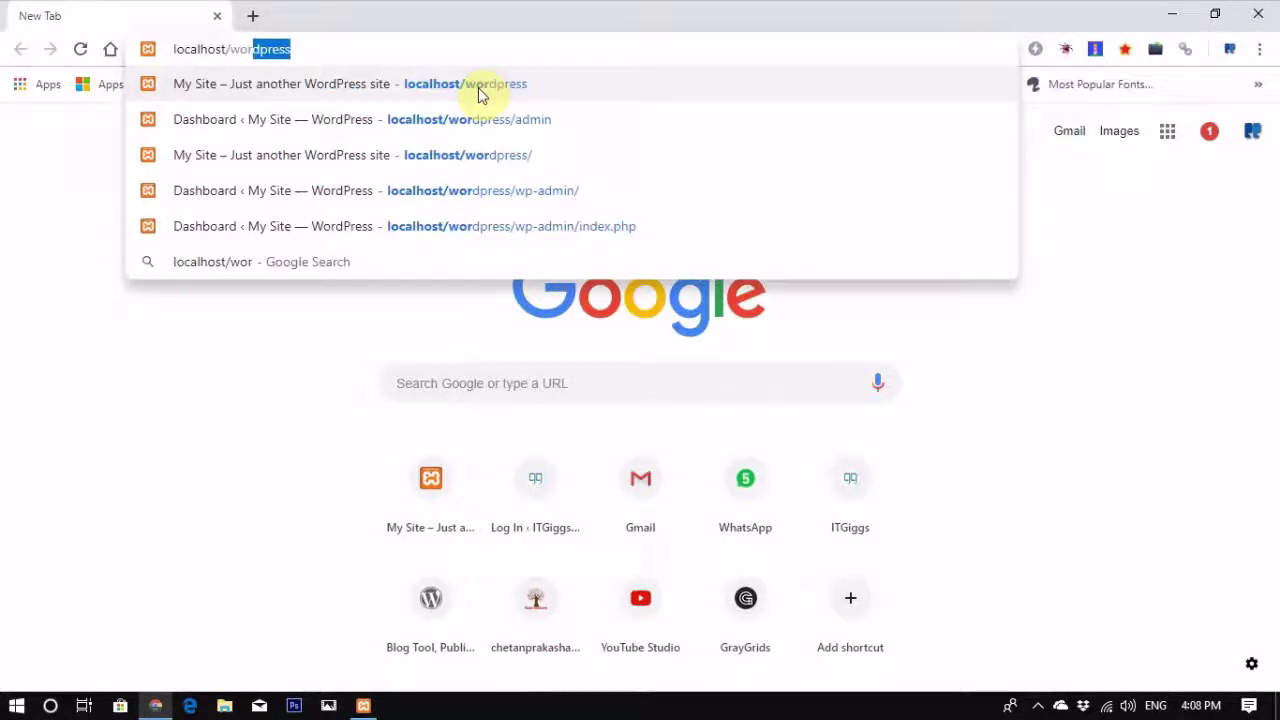
pyautogui.press('Return')
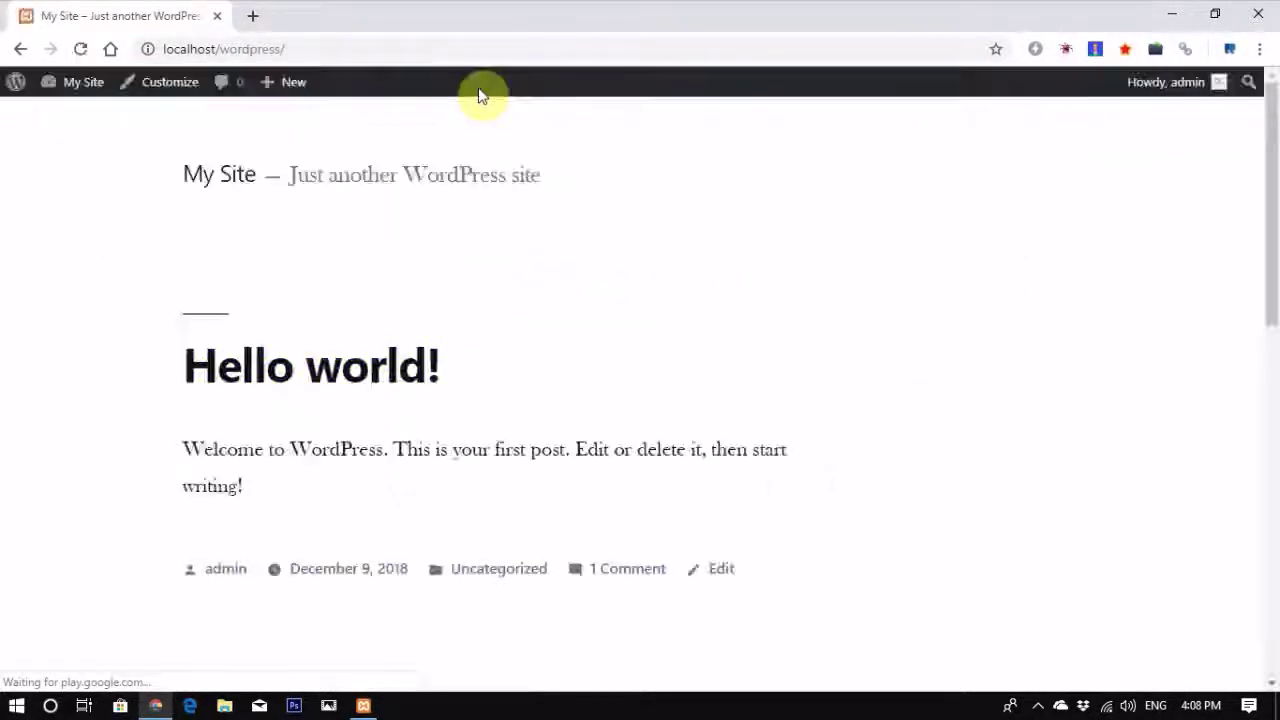
# Step: Open a new browser window and load the site's admin dashboard at localhost/wordpress/admin
pyautogui.click(1259, 50)
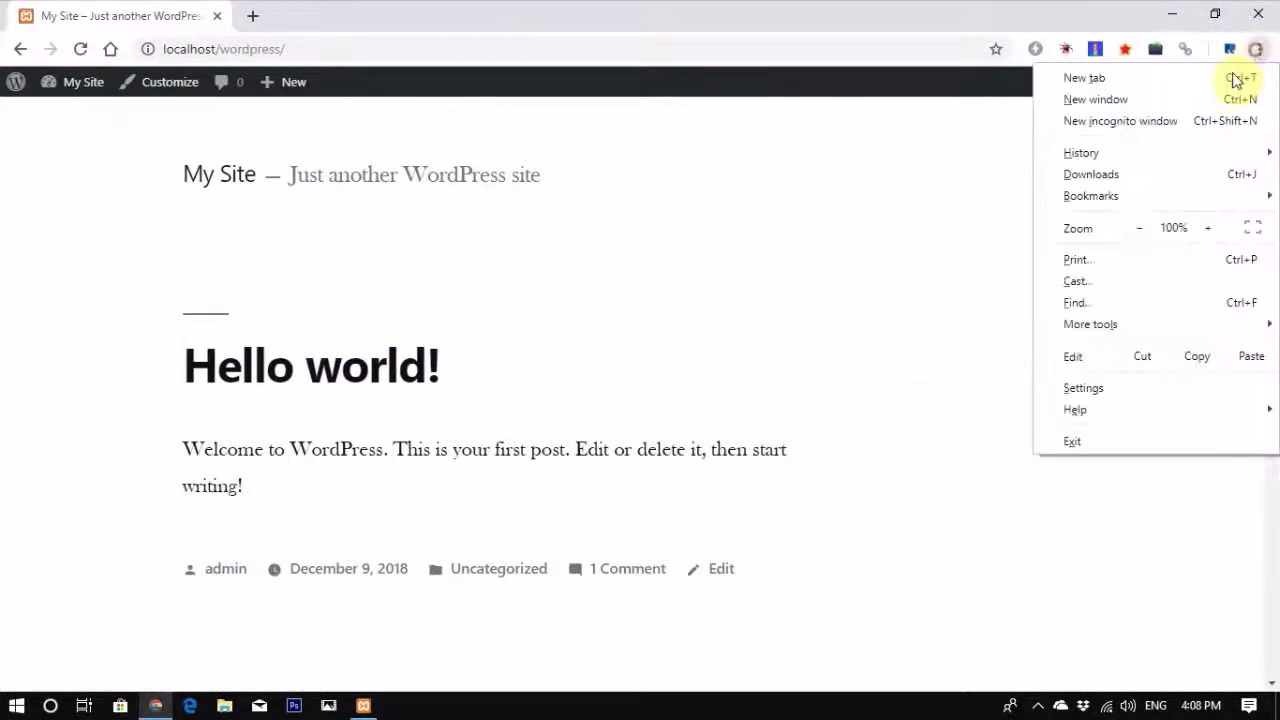
pyautogui.click(1140, 98)
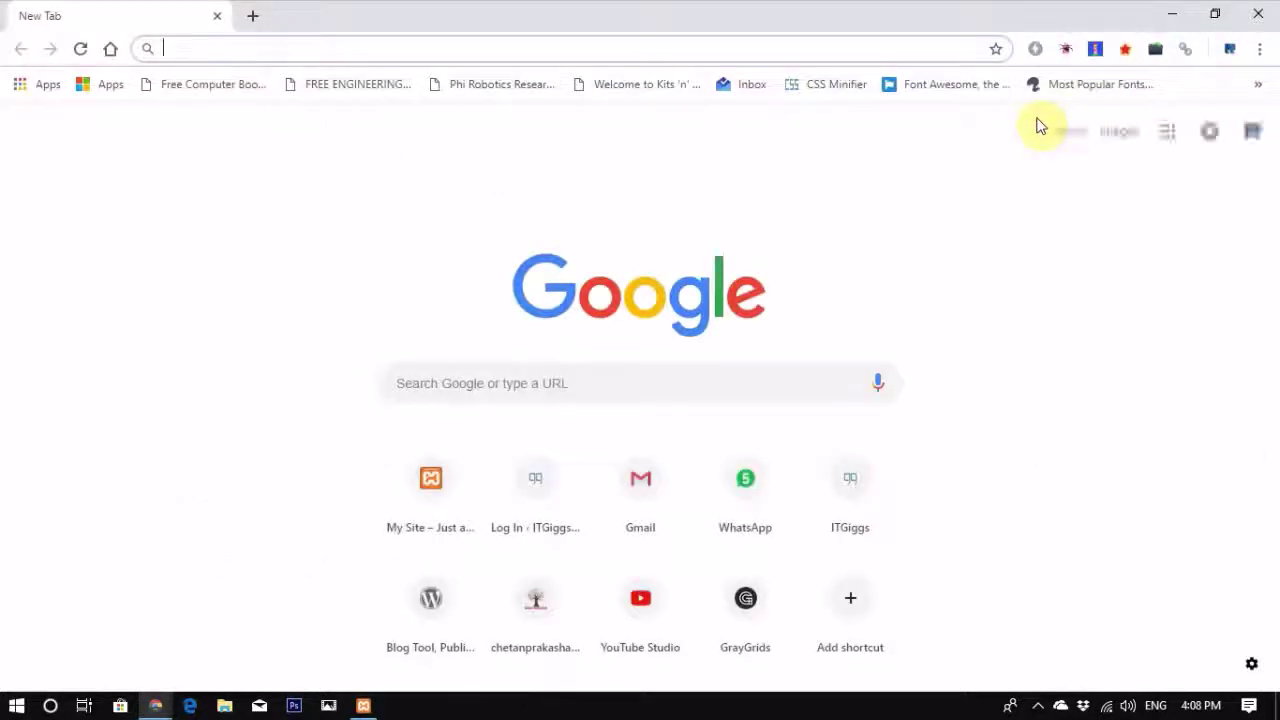
pyautogui.write('loca')
pyautogui.press('Right')
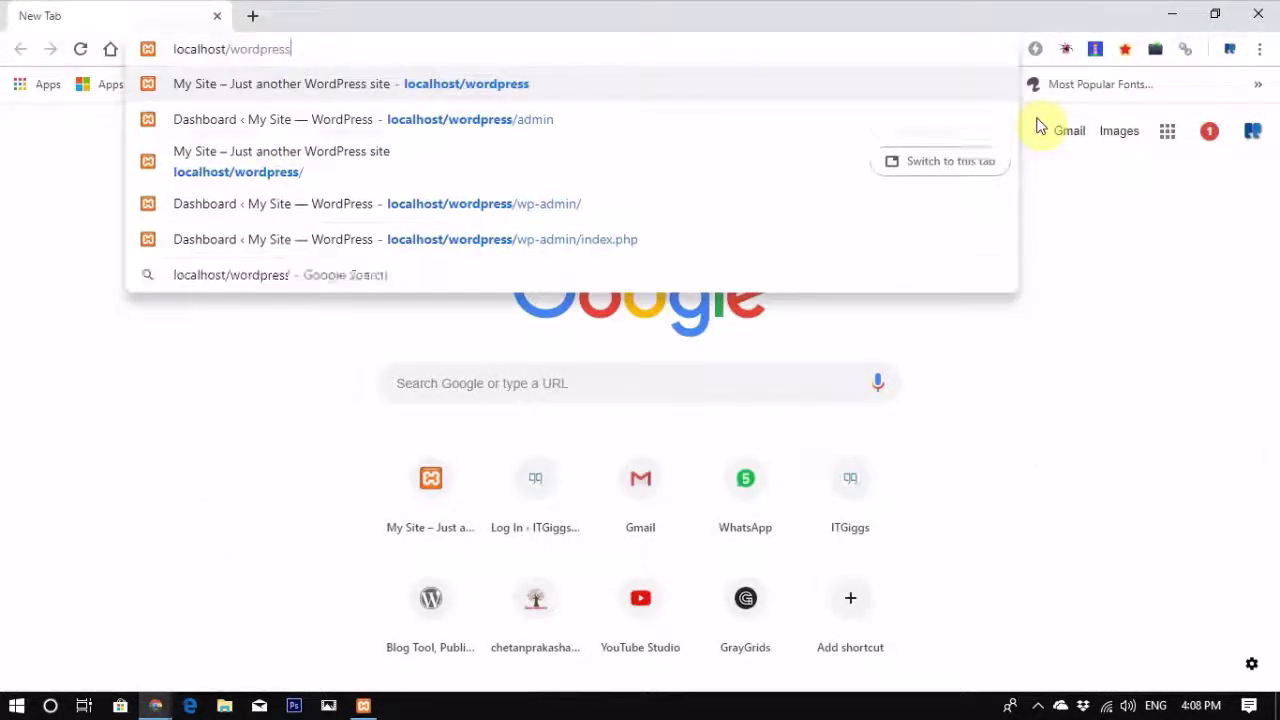
pyautogui.write('/wp-adm')
pyautogui.write('in')
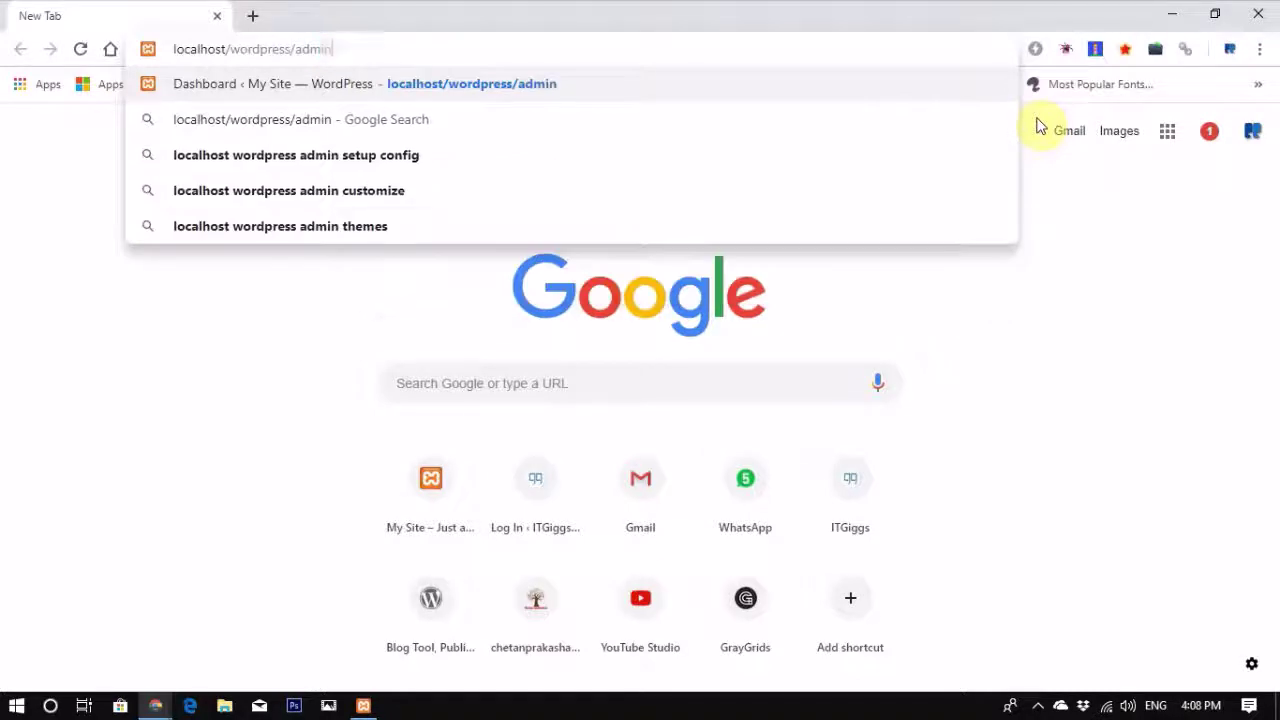
pyautogui.press('Return')
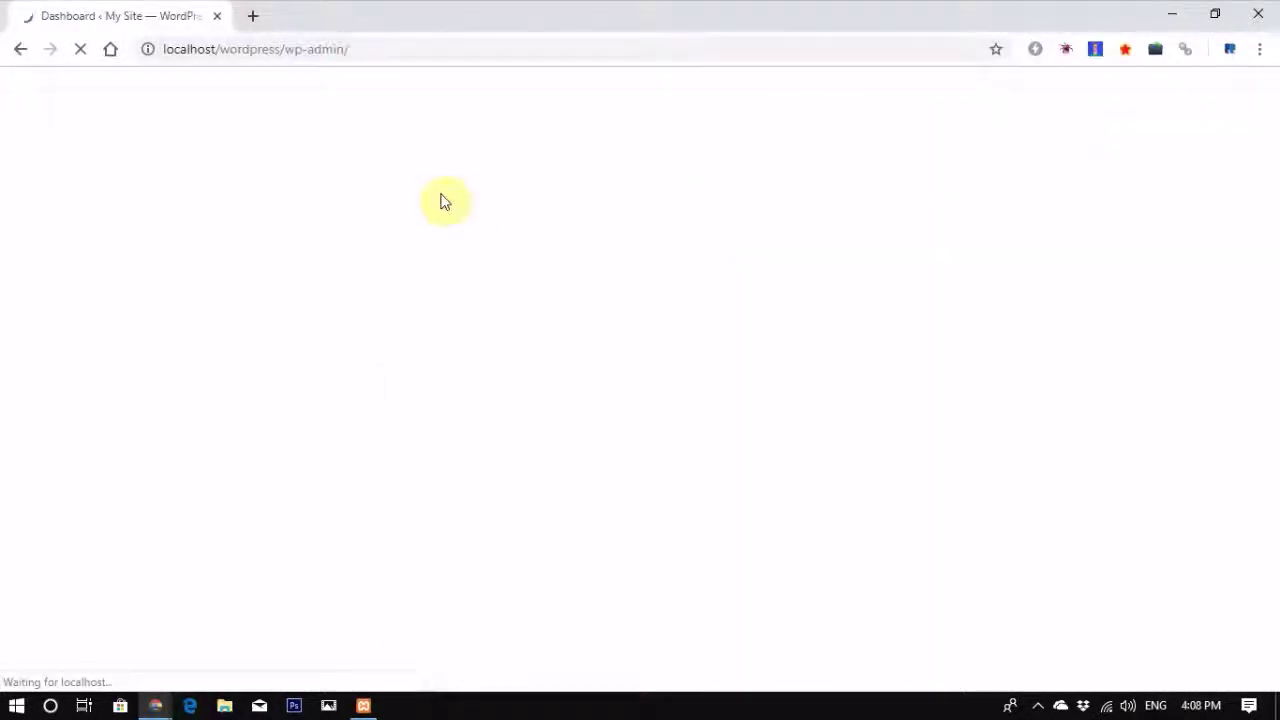
pyautogui.scroll(-3, 416, 224)
pyautogui.scroll(3, 418, 232)
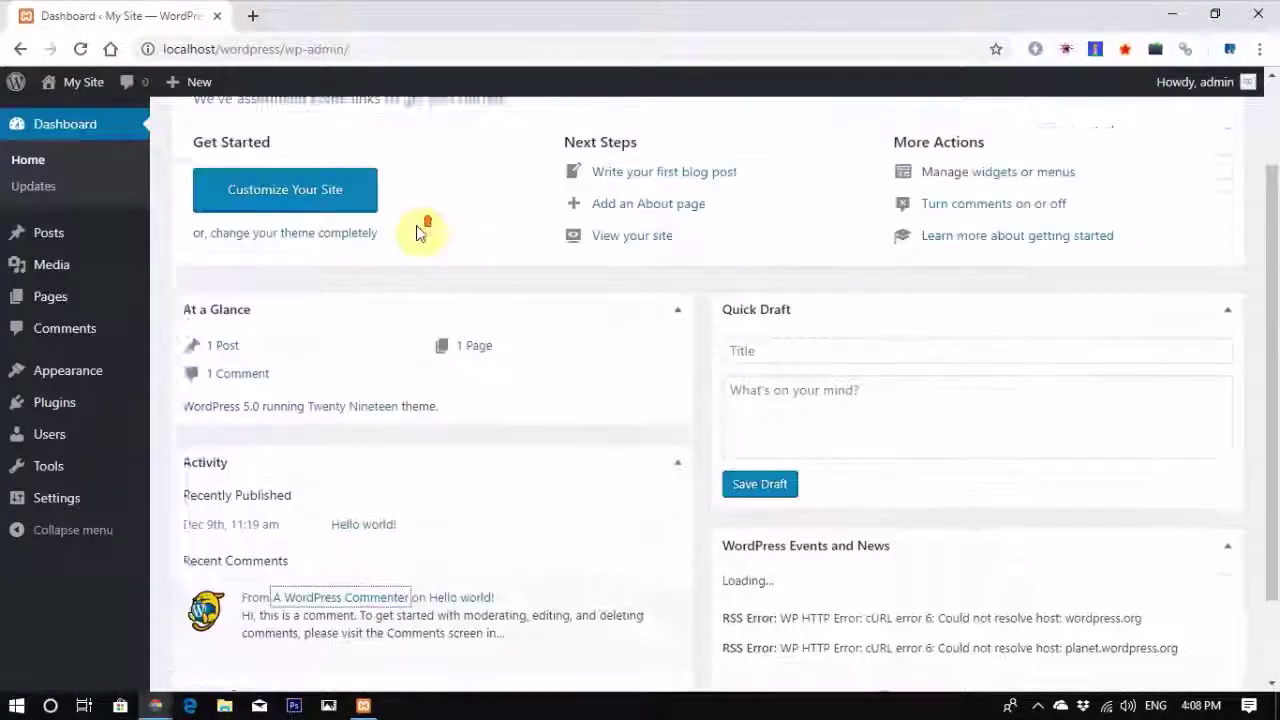
# Step: Go to the site's installed themes and start adding a new theme
pyautogui.moveTo(88, 378)
pyautogui.click(187, 383)
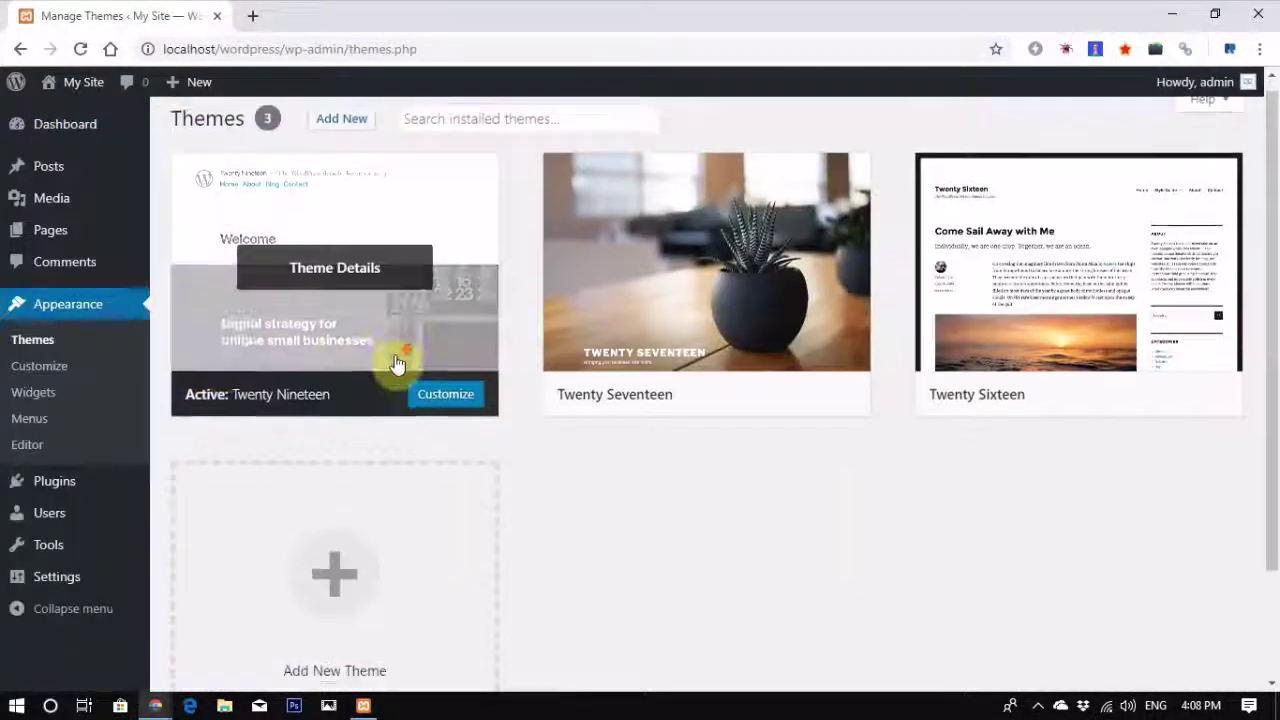
pyautogui.scroll(-3, 394, 366)
pyautogui.click(320, 446)
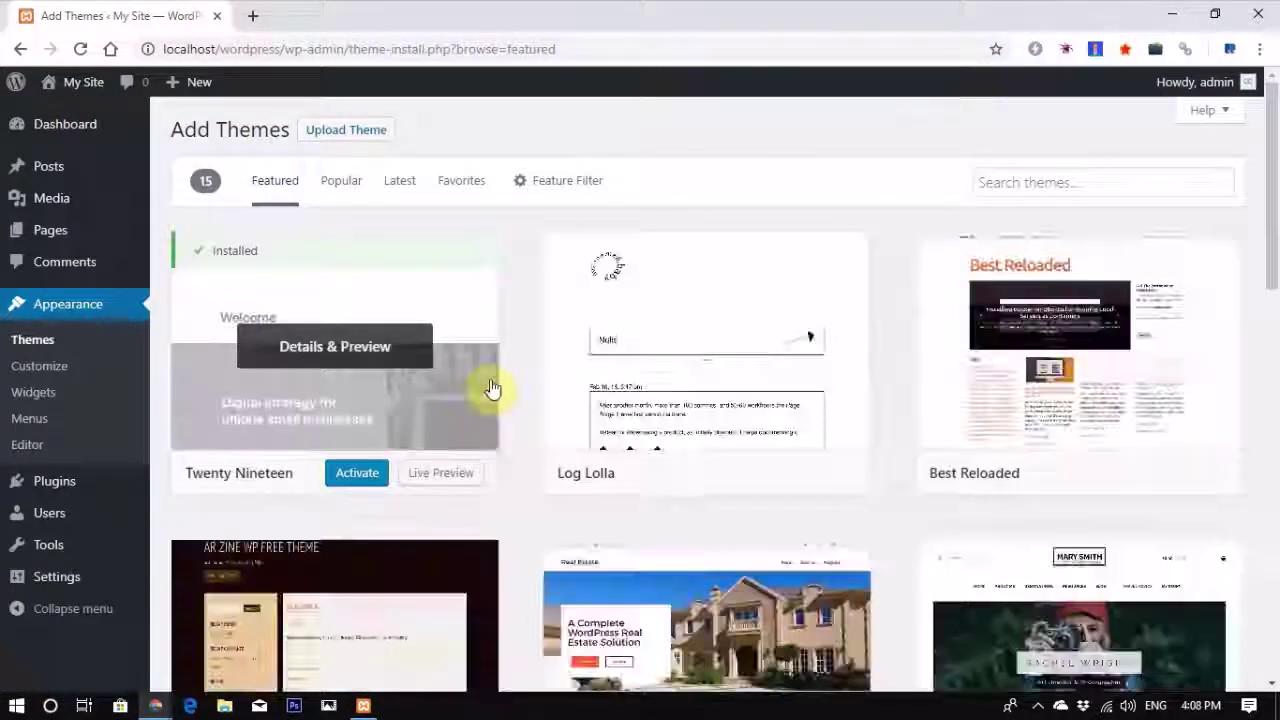
# Step: Browse the Featured and Popular theme collections, examining the available designs as far as the Mesmerize theme
pyautogui.scroll(-5, 491, 389)
pyautogui.scroll(-6, 491, 389)
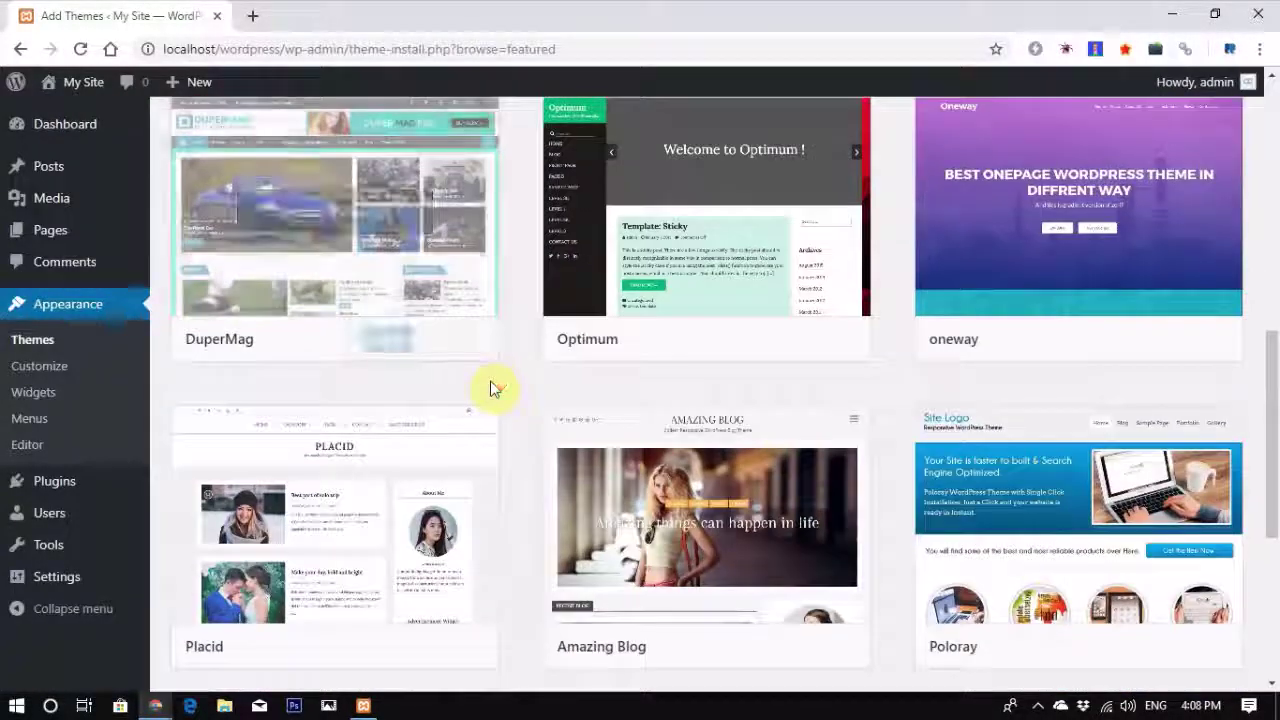
pyautogui.scroll(10, 491, 389)
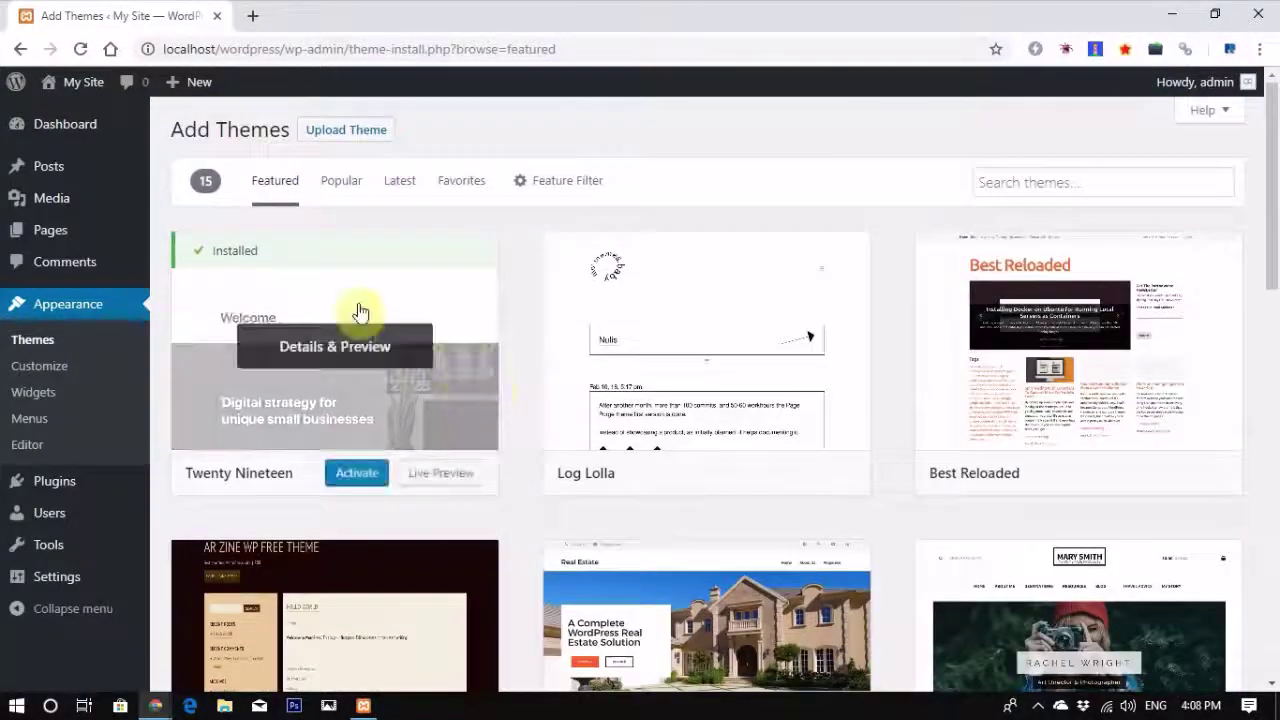
pyautogui.click(338, 185)
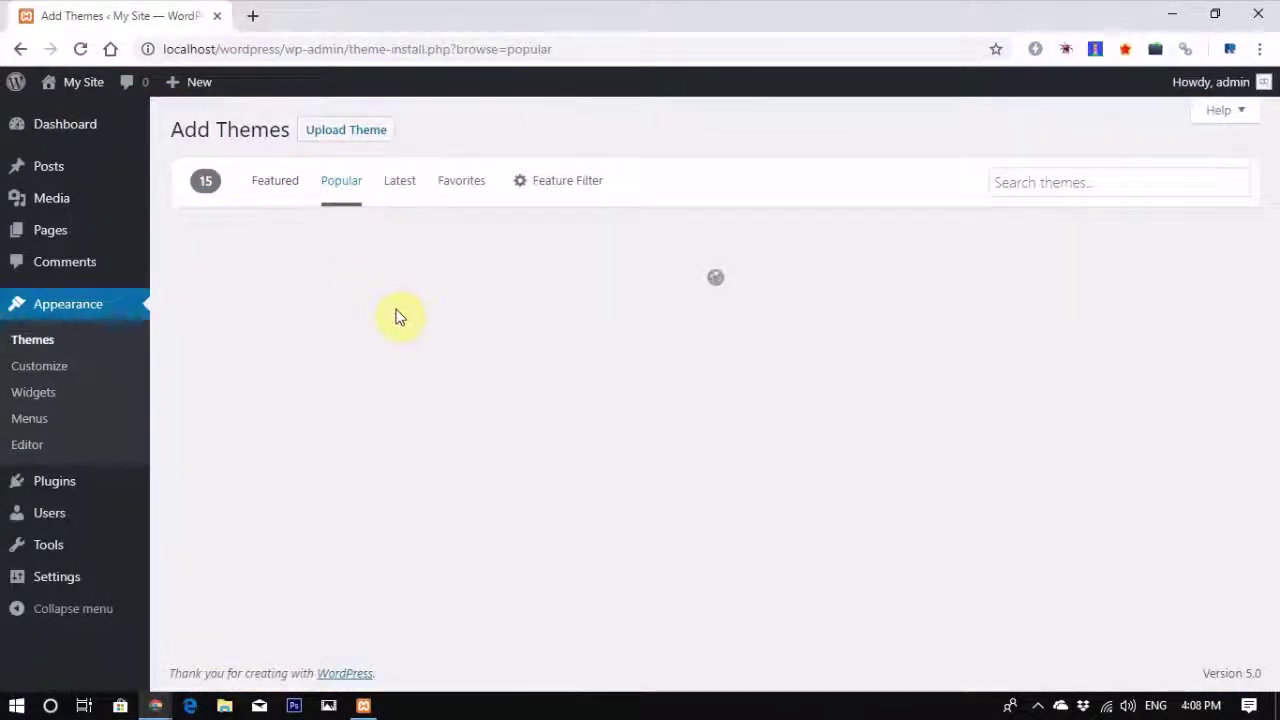
pyautogui.scroll(-9, 399, 326)
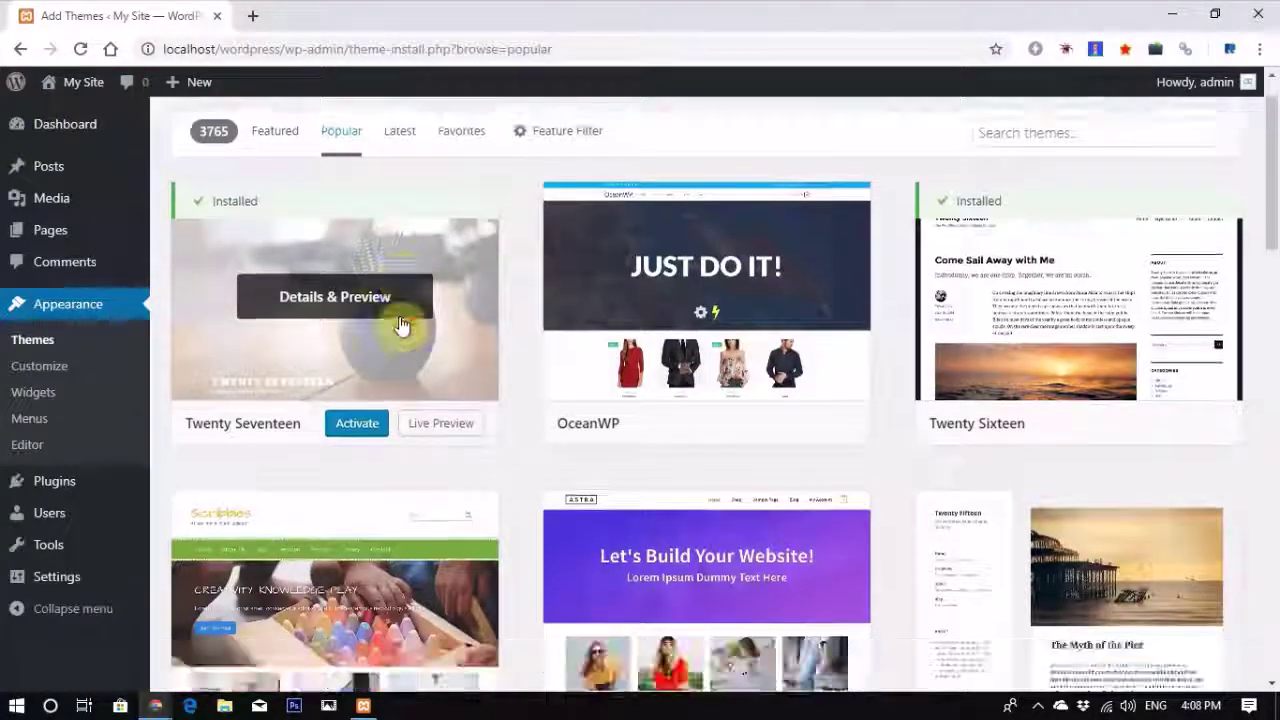
pyautogui.scroll(-5, 401, 326)
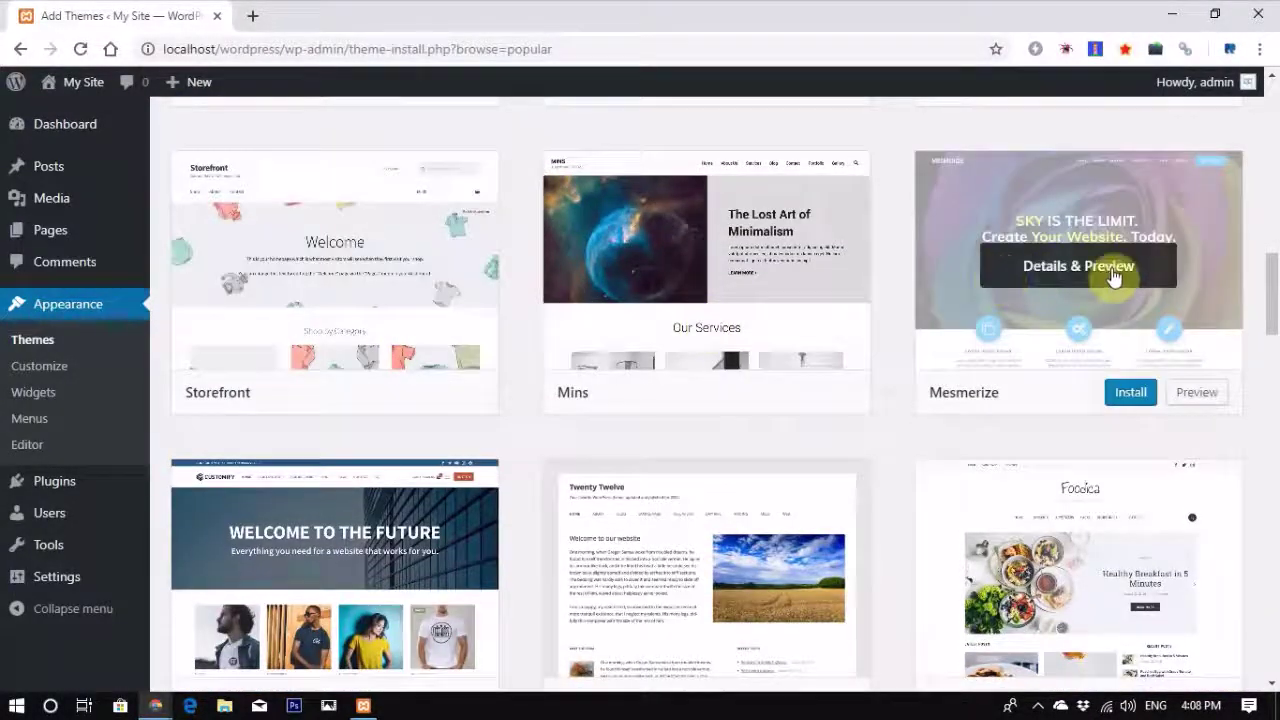
pyautogui.scroll(-7, 751, 363)
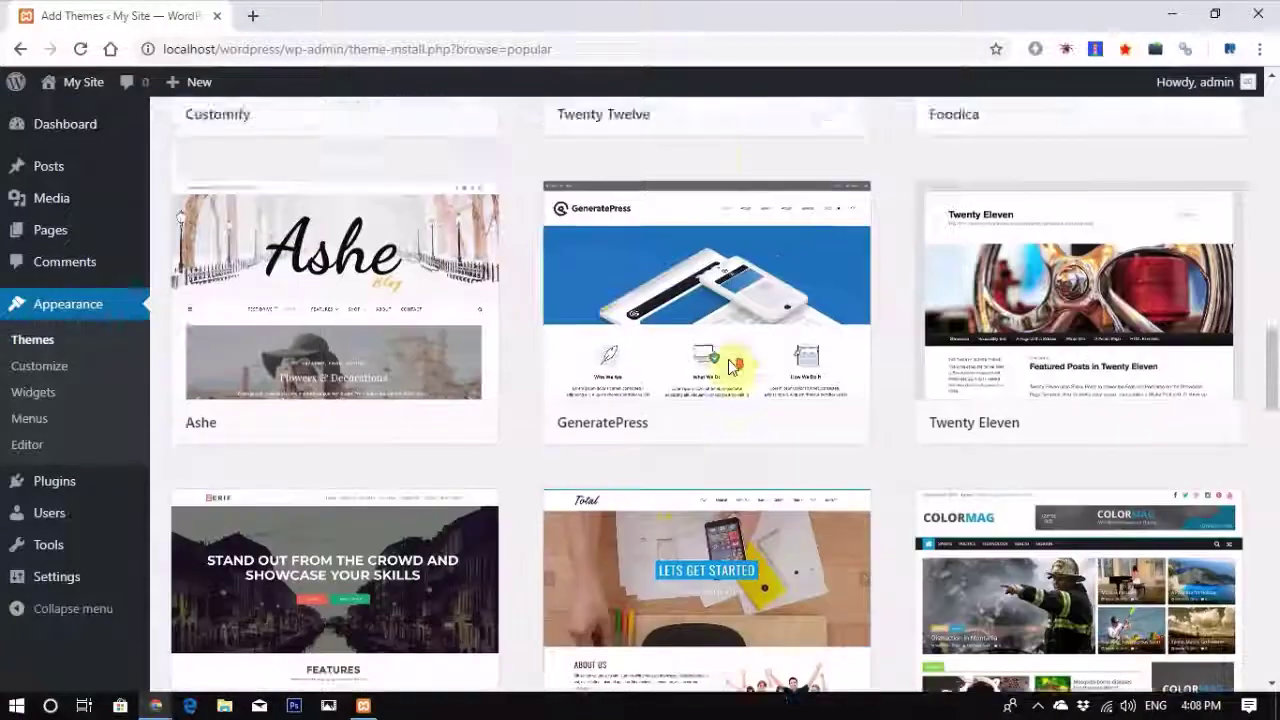
pyautogui.scroll(-5, 729, 366)
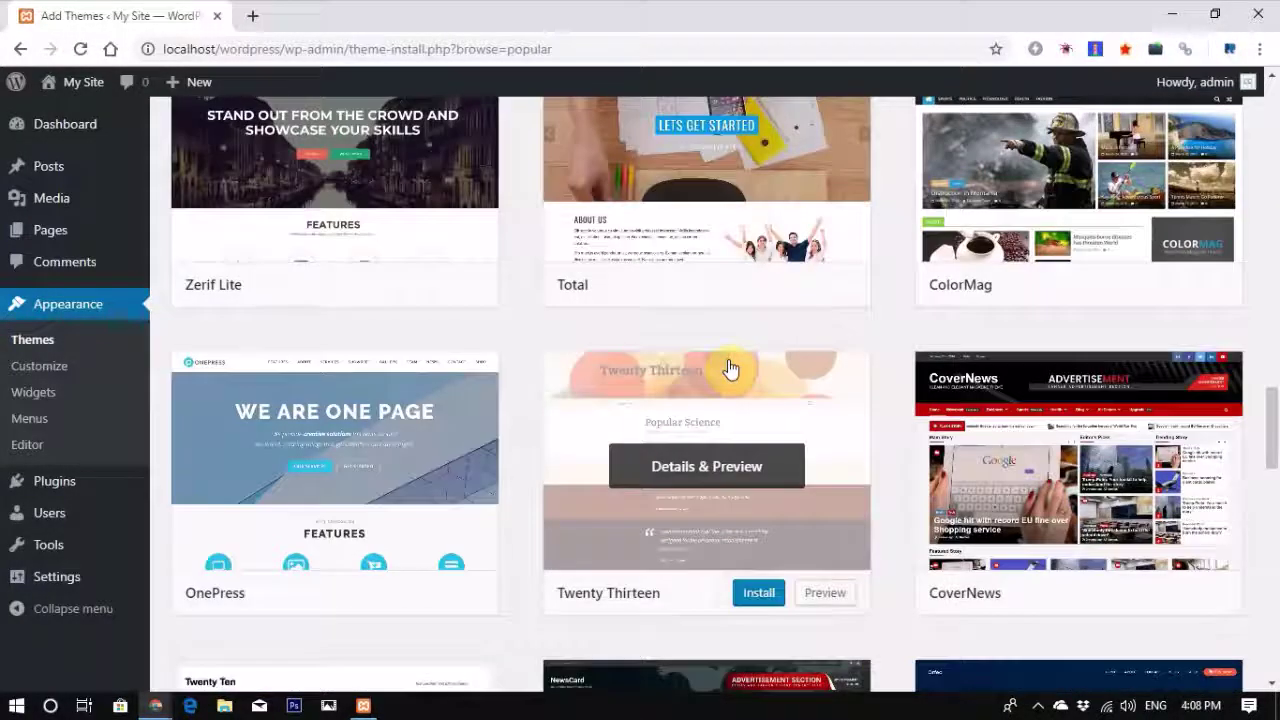
pyautogui.scroll(5, 729, 369)
pyautogui.scroll(6, 748, 375)
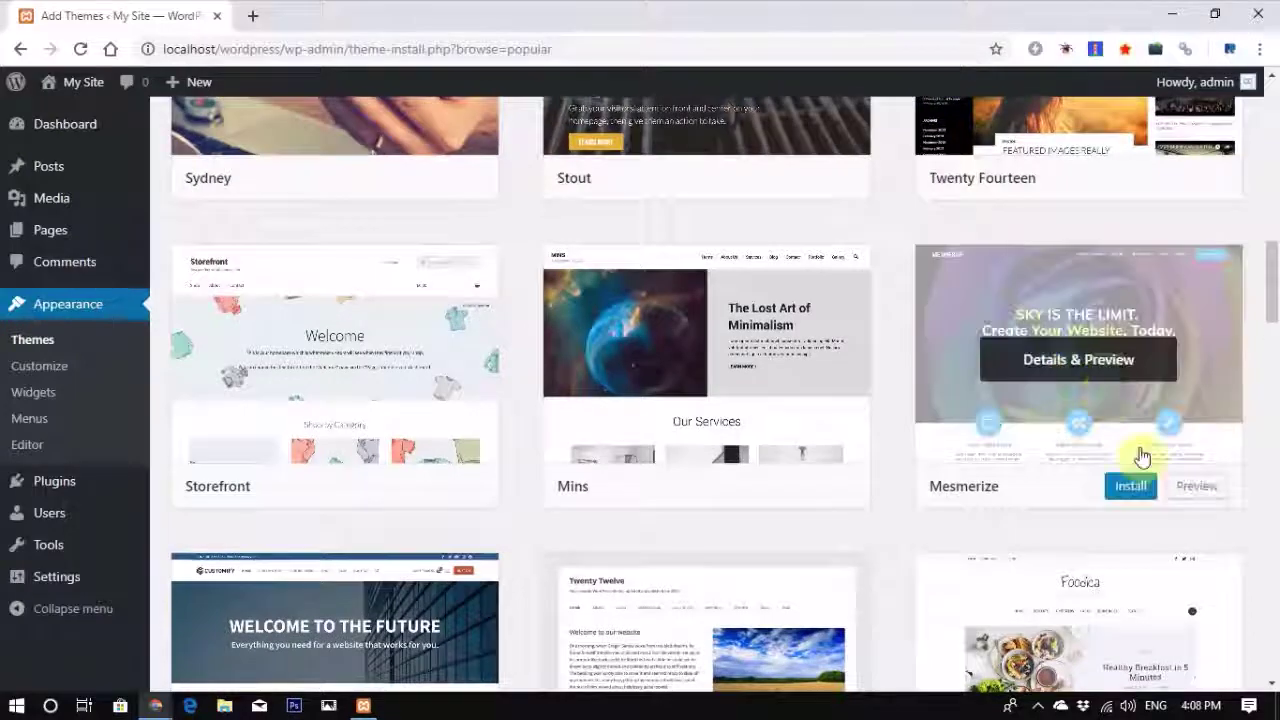
# Step: Preview the Mesmerize theme and look through its whole demo page
pyautogui.click(1196, 487)
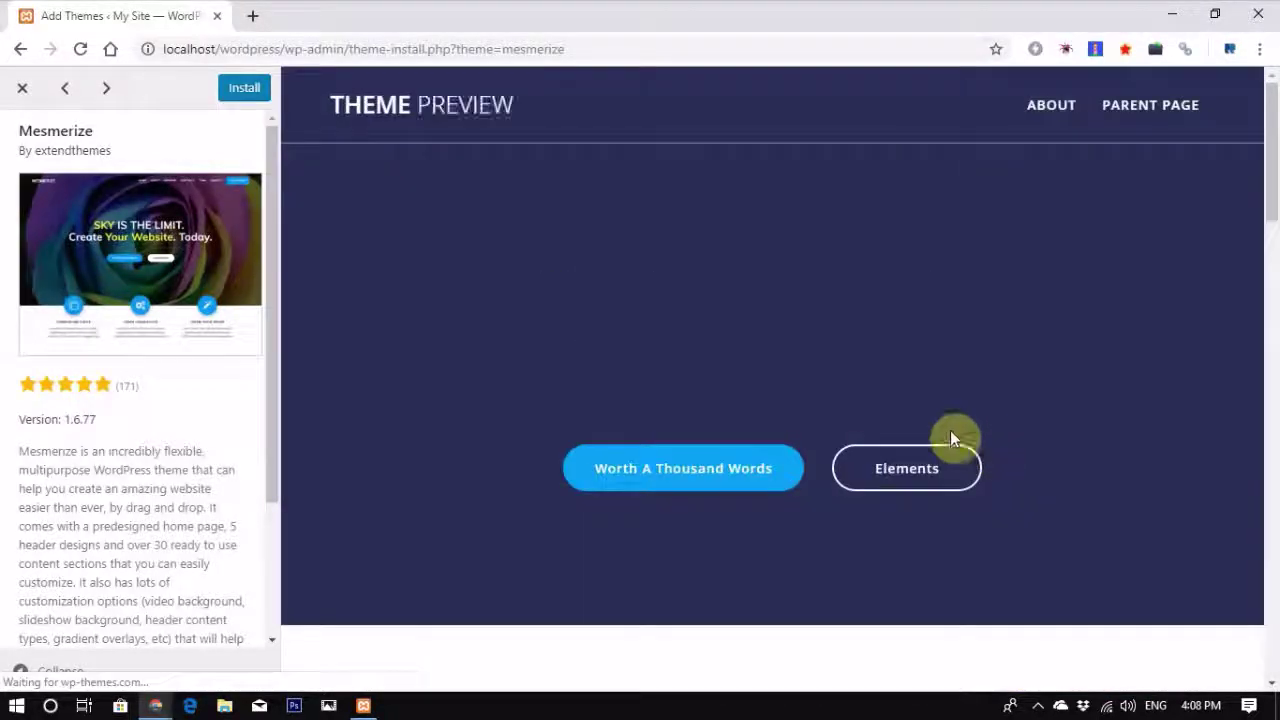
pyautogui.scroll(-8, 880, 385)
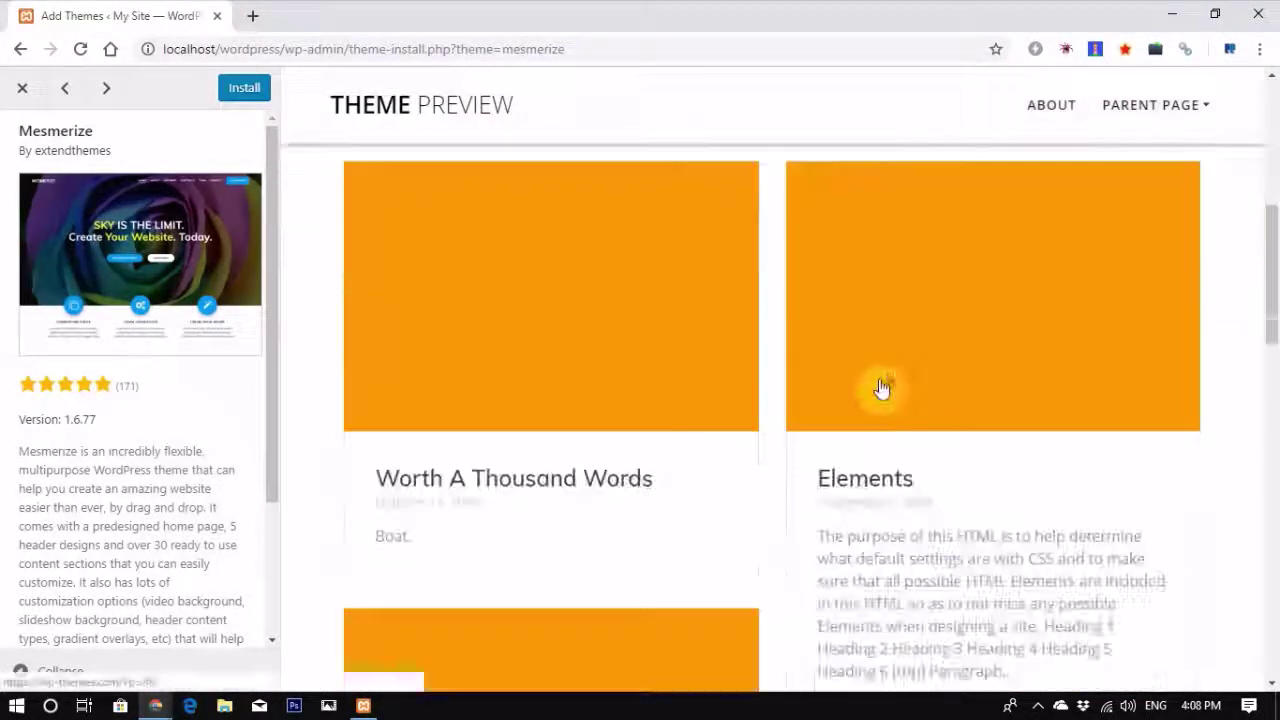
pyautogui.scroll(-15, 880, 385)
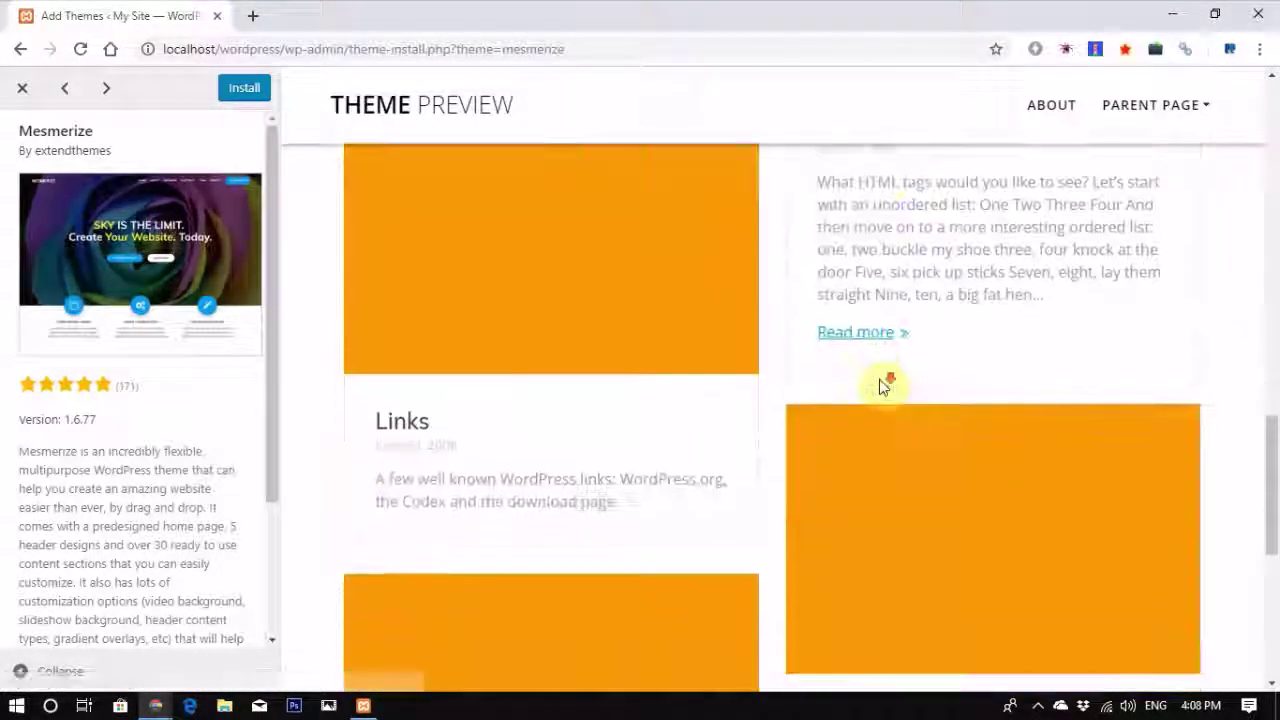
pyautogui.scroll(-2, 880, 388)
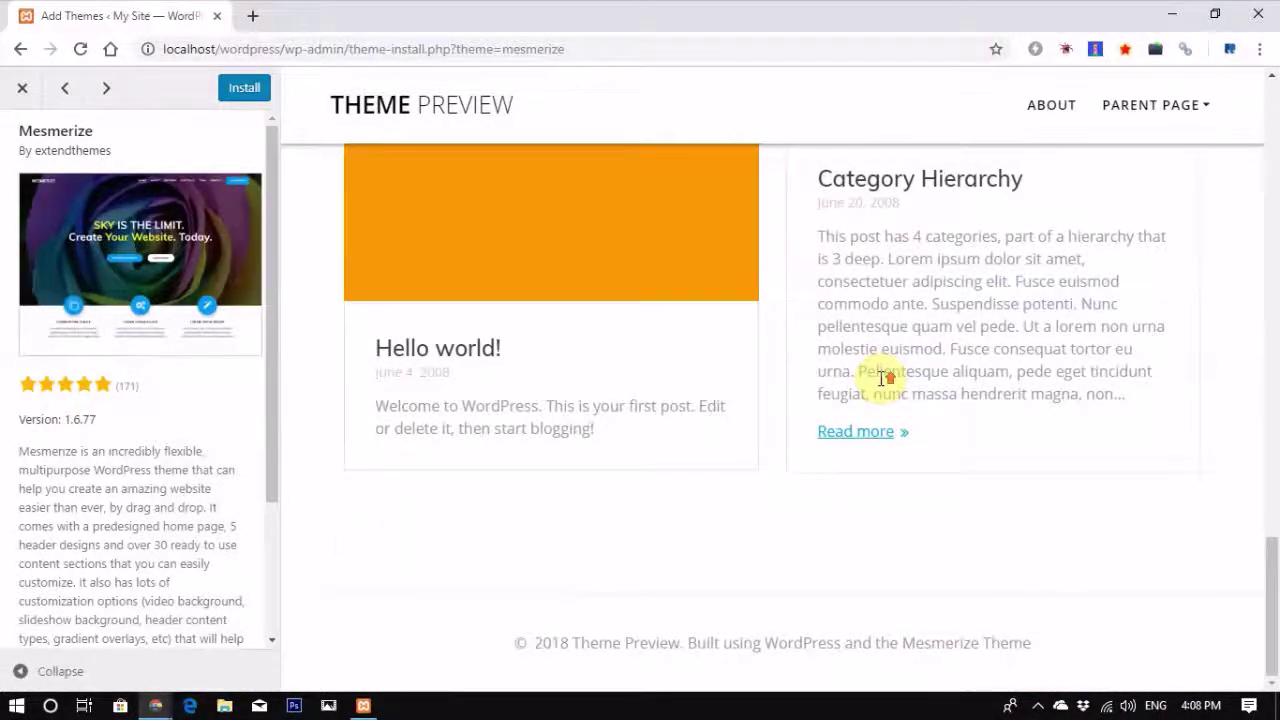
pyautogui.scroll(5, 880, 388)
pyautogui.scroll(15, 880, 388)
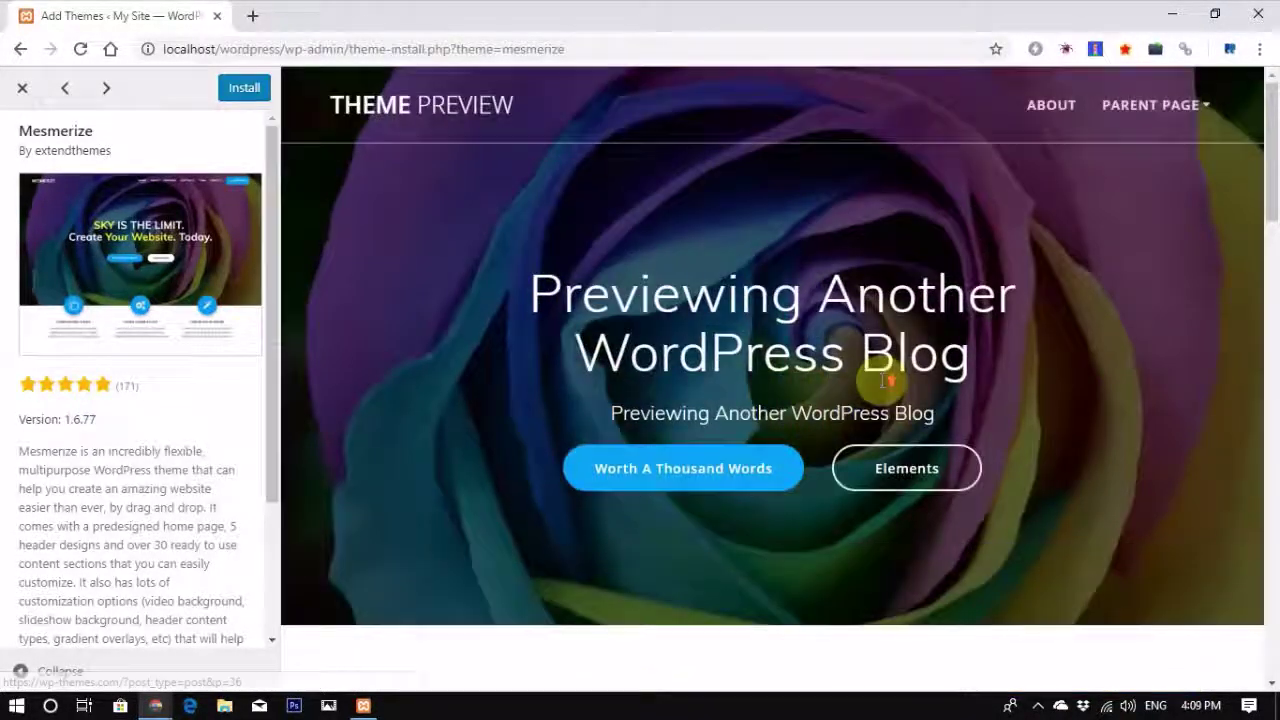
# Step: Install the Mesmerize theme and activate it from the installed themes
pyautogui.click(236, 92)
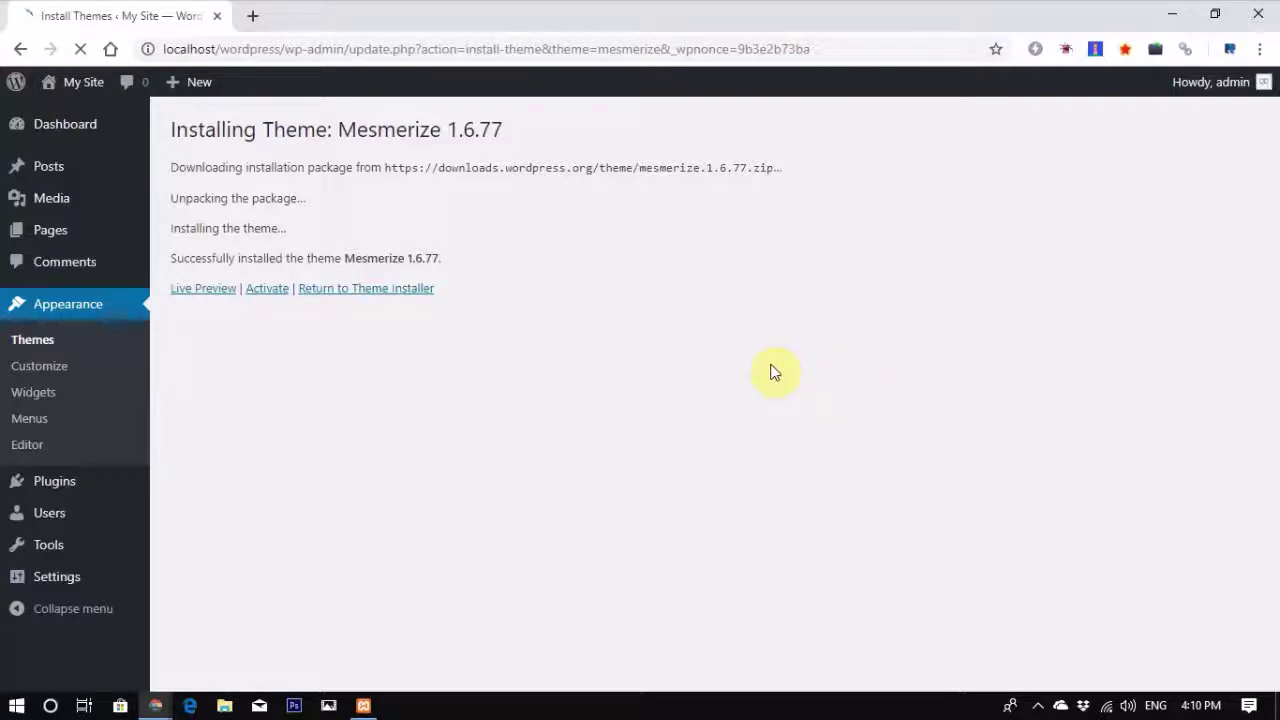
pyautogui.click(34, 350)
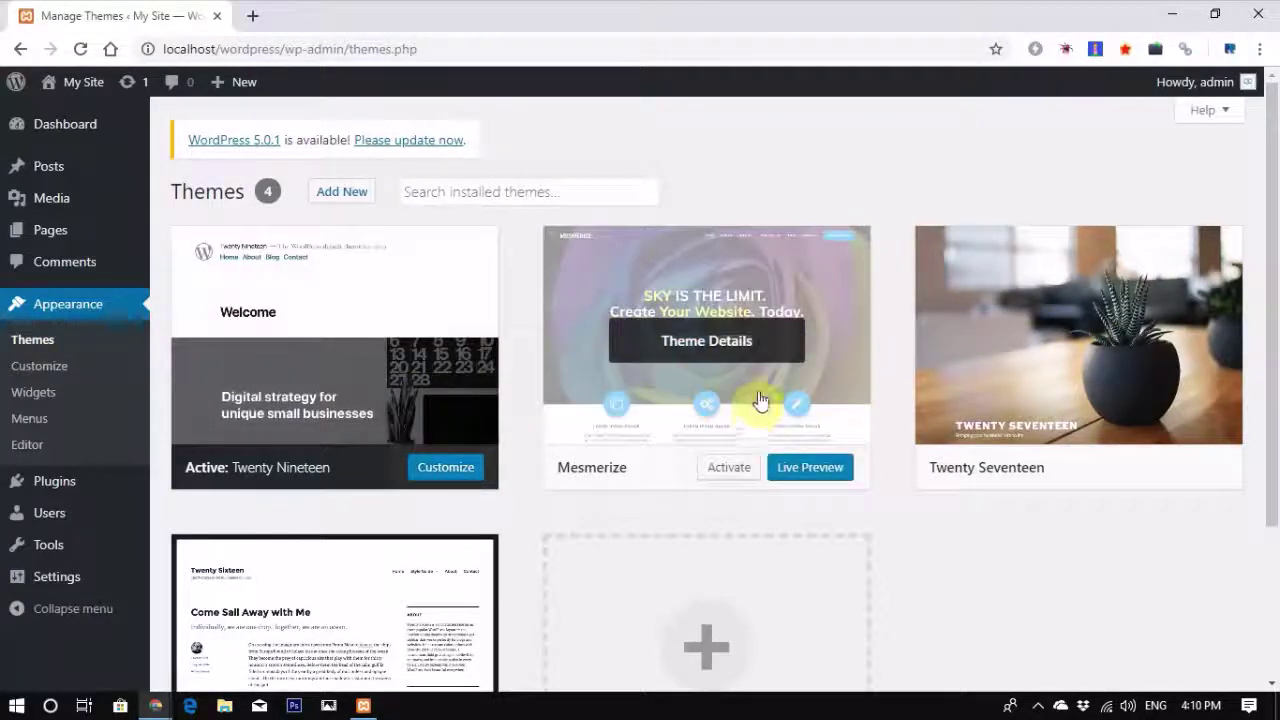
pyautogui.click(738, 470)
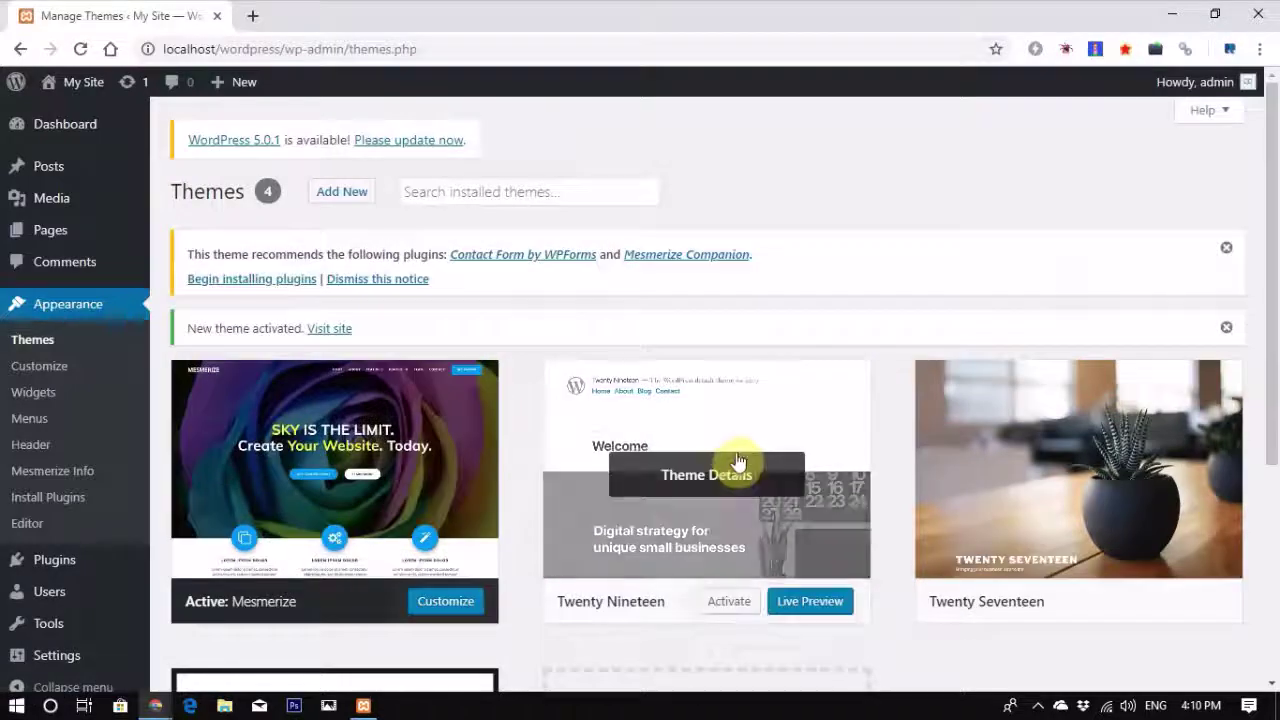
# Step: Start customizing the active Mesmerize theme and install the Mesmerize Companion plugin it asks for
pyautogui.scroll(-2, 738, 432)
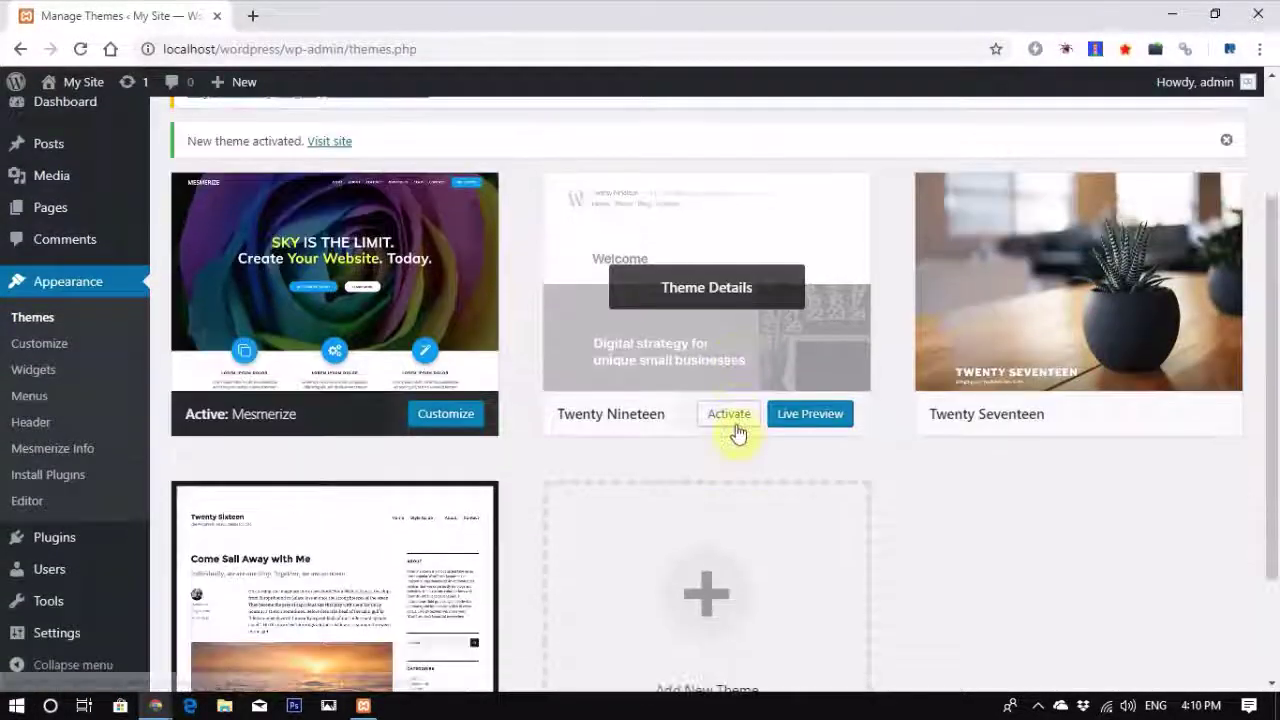
pyautogui.click(450, 418)
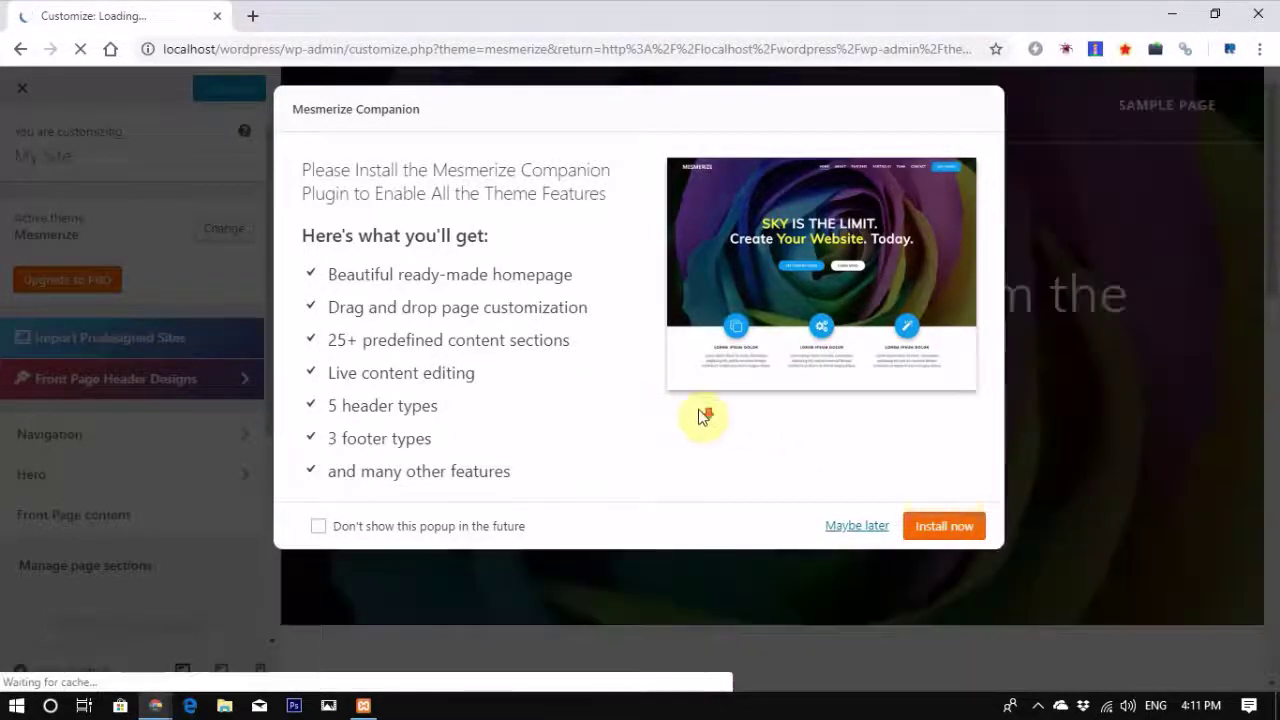
pyautogui.click(930, 533)
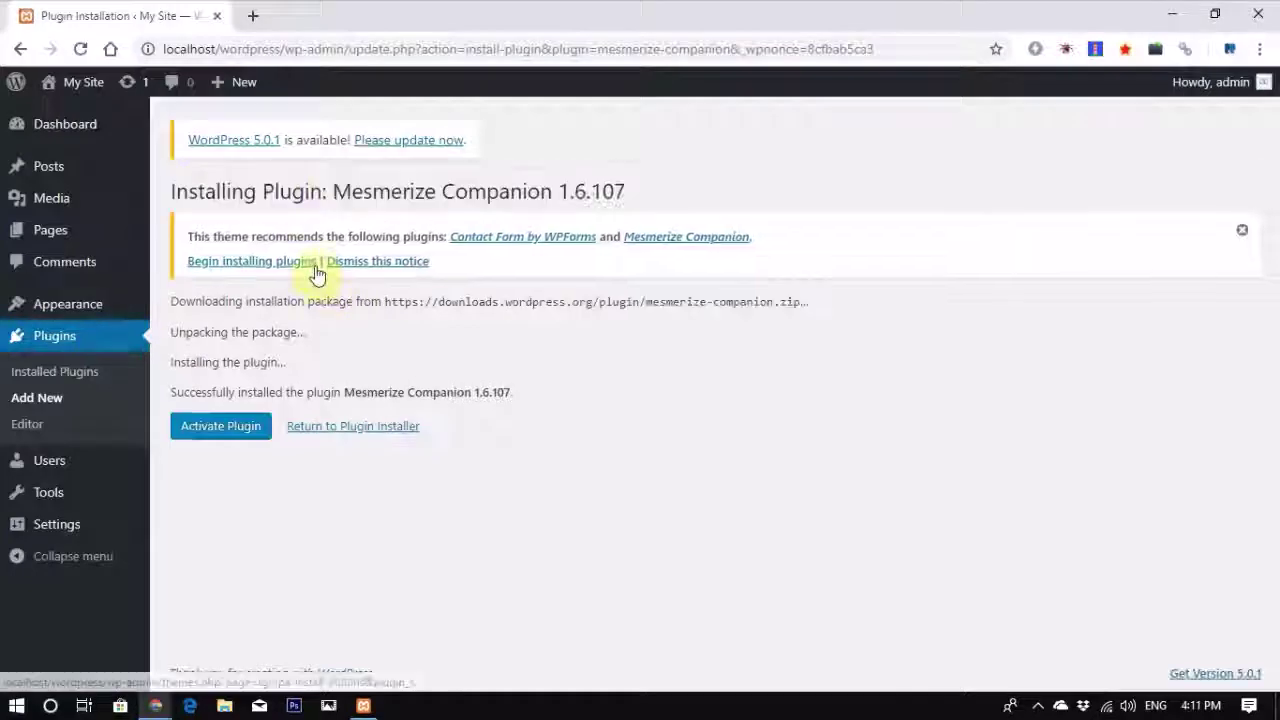
# Step: Install the recommended Contact Form by WPForms plugin and activate the Mesmerize Companion plugin
pyautogui.click(290, 260)
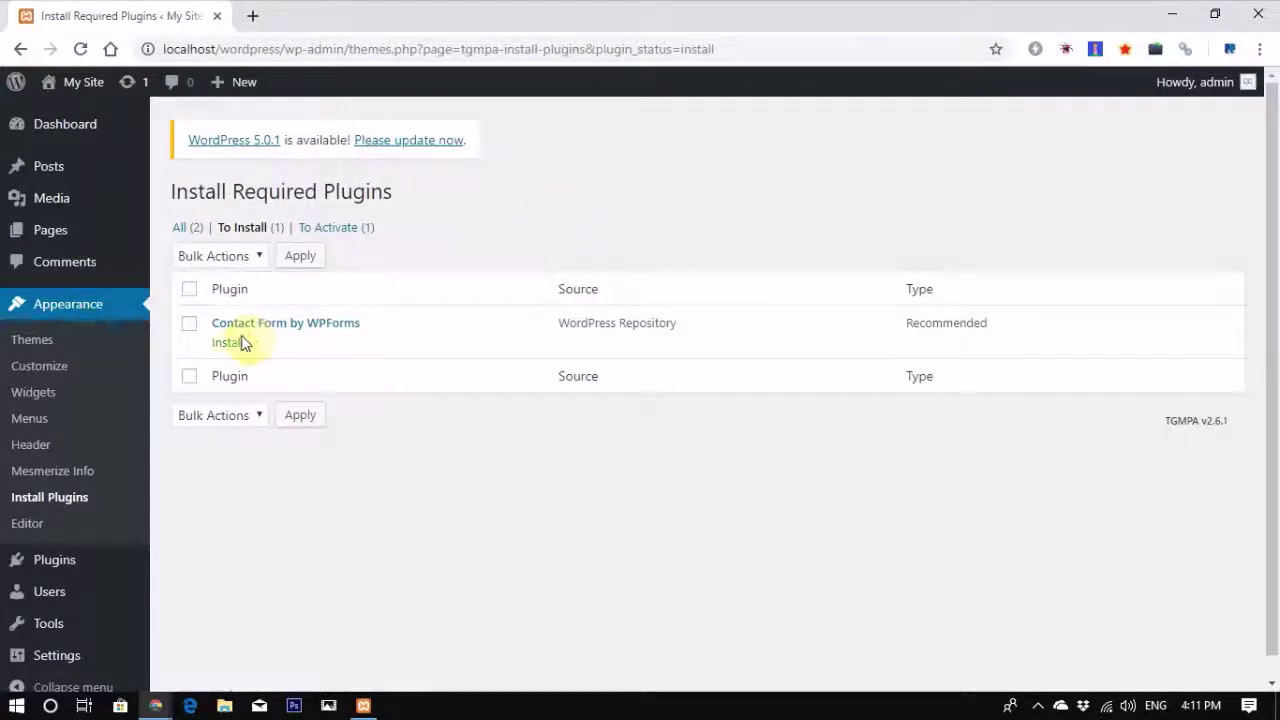
pyautogui.click(233, 343)
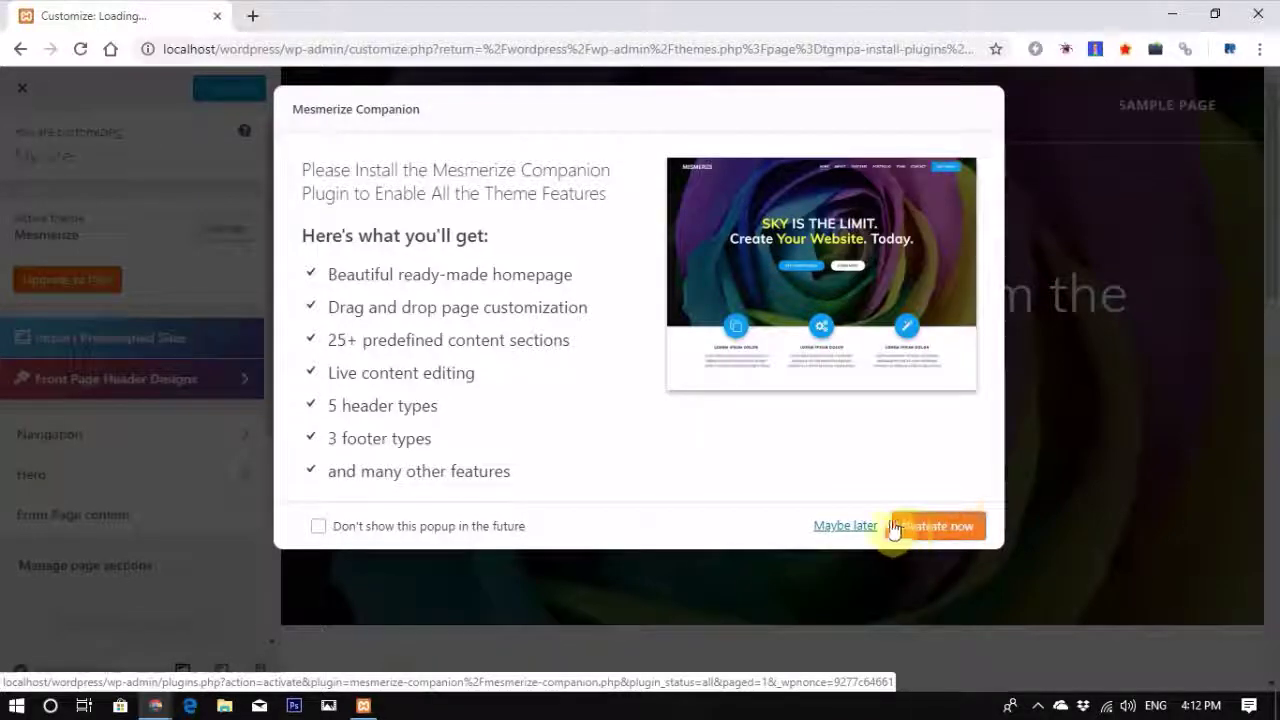
pyautogui.click(905, 530)
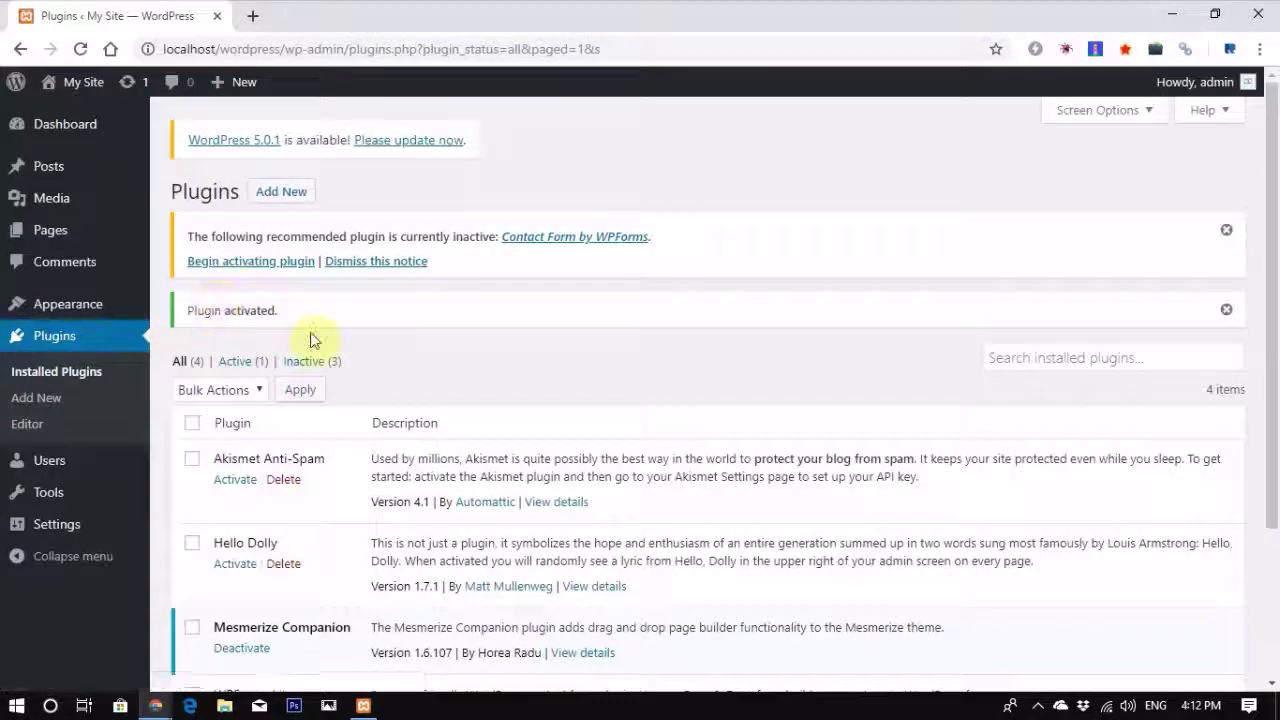
pyautogui.scroll(-2, 325, 365)
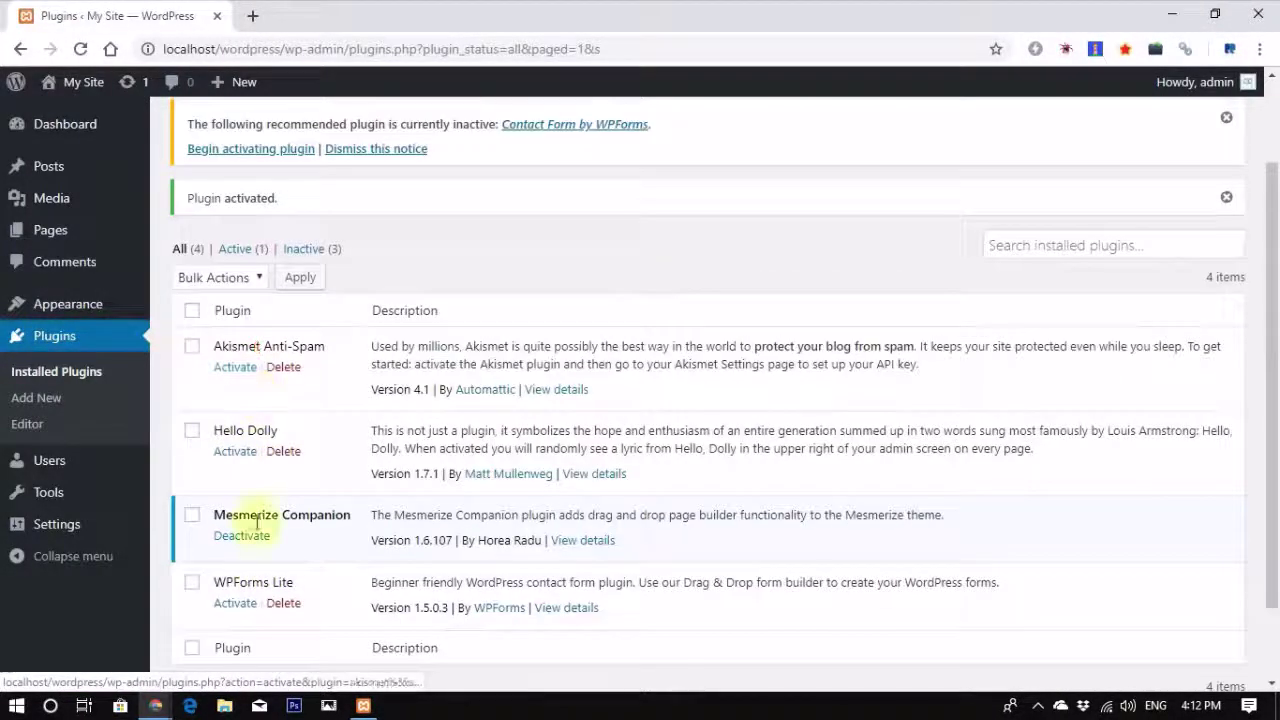
# Step: Activate the WPForms Lite plugin and glance over its welcome page
pyautogui.click(237, 603)
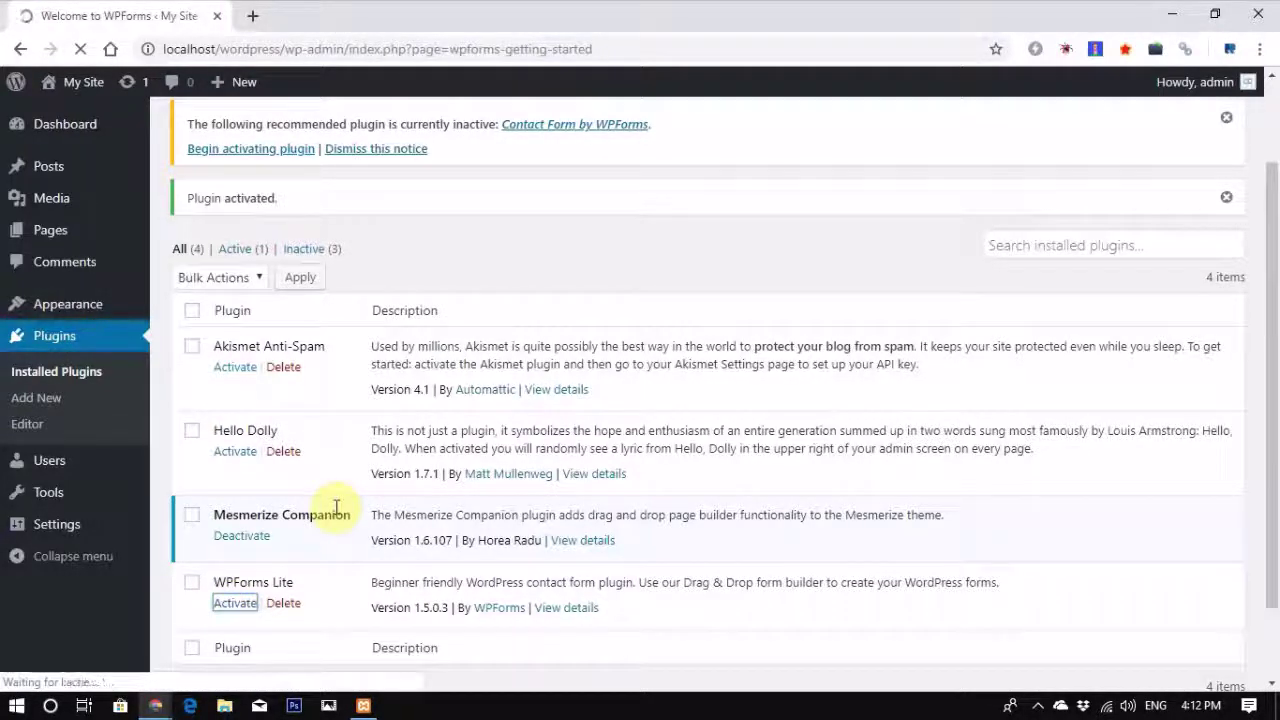
pyautogui.scroll(-5, 336, 507)
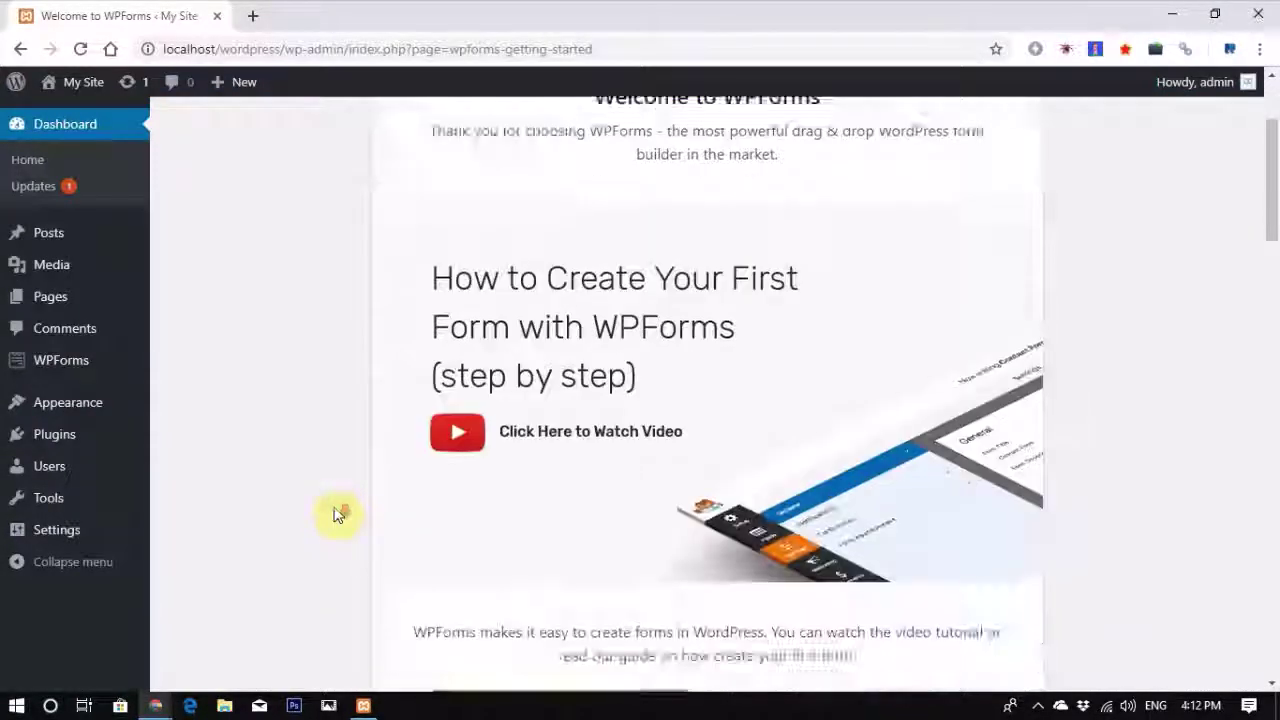
pyautogui.scroll(5, 337, 512)
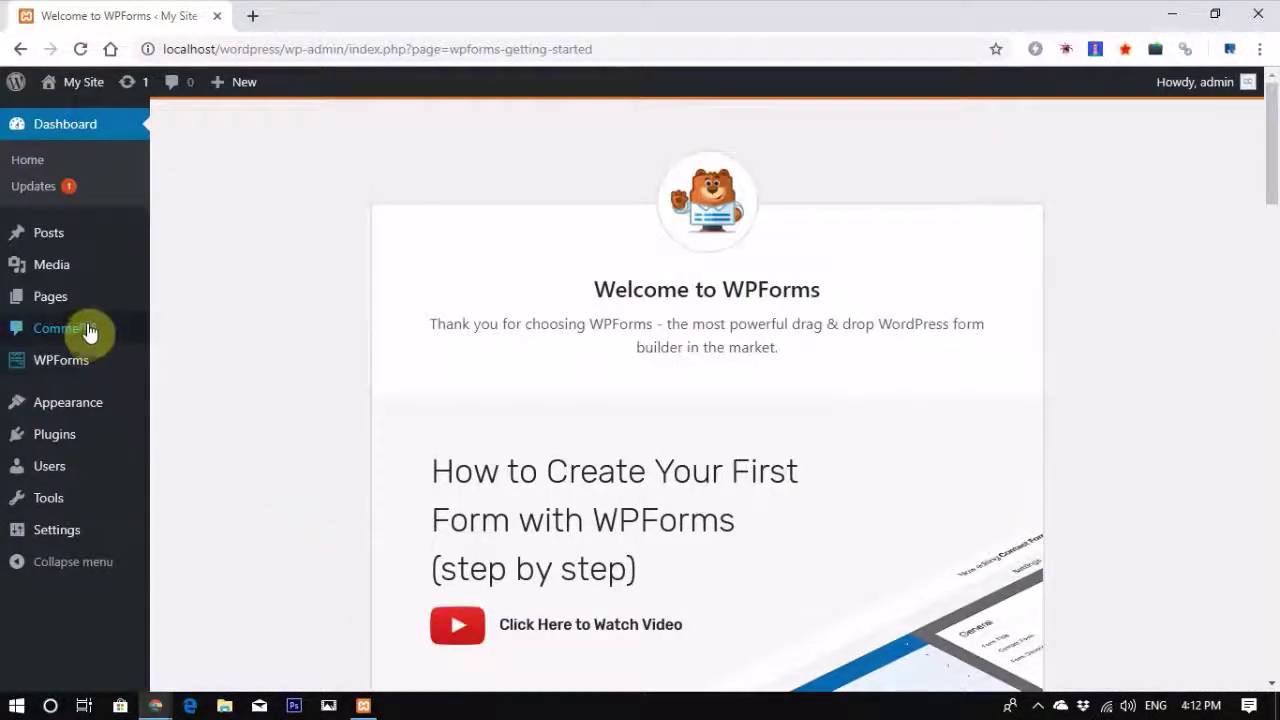
# Step: Open the Customizer for the active Mesmerize theme
pyautogui.moveTo(57, 279)
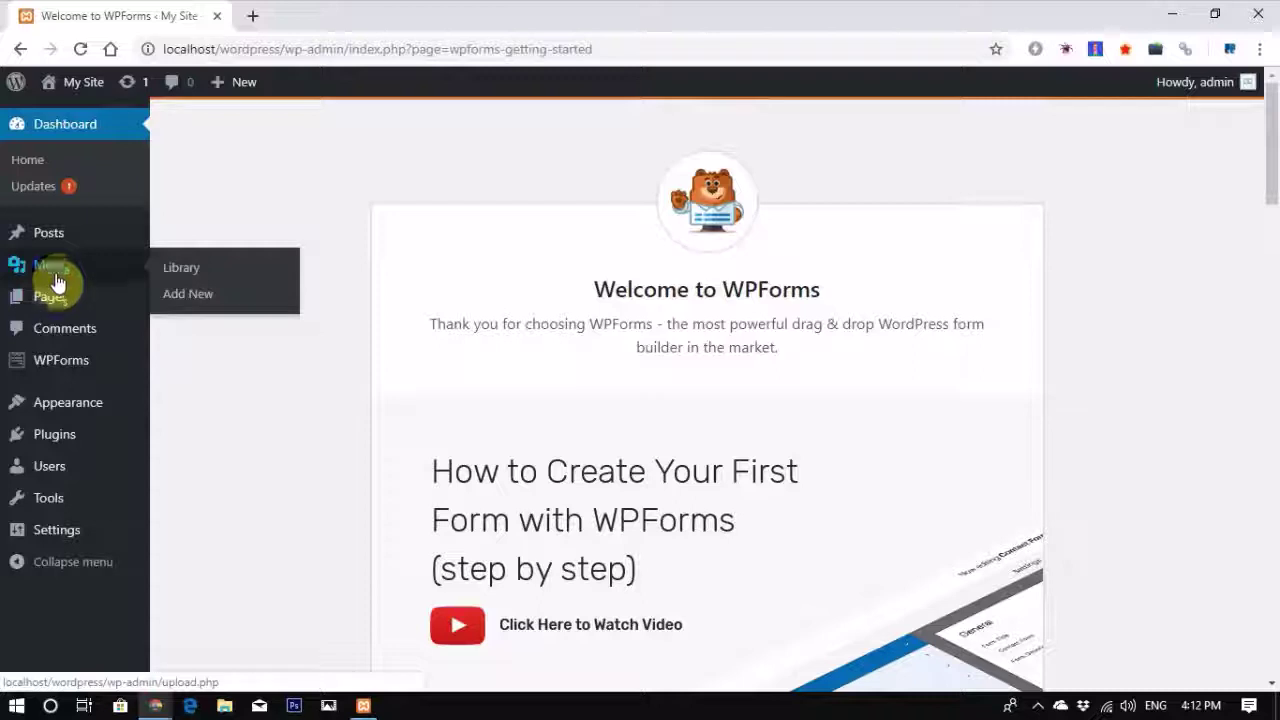
pyautogui.moveTo(51, 405)
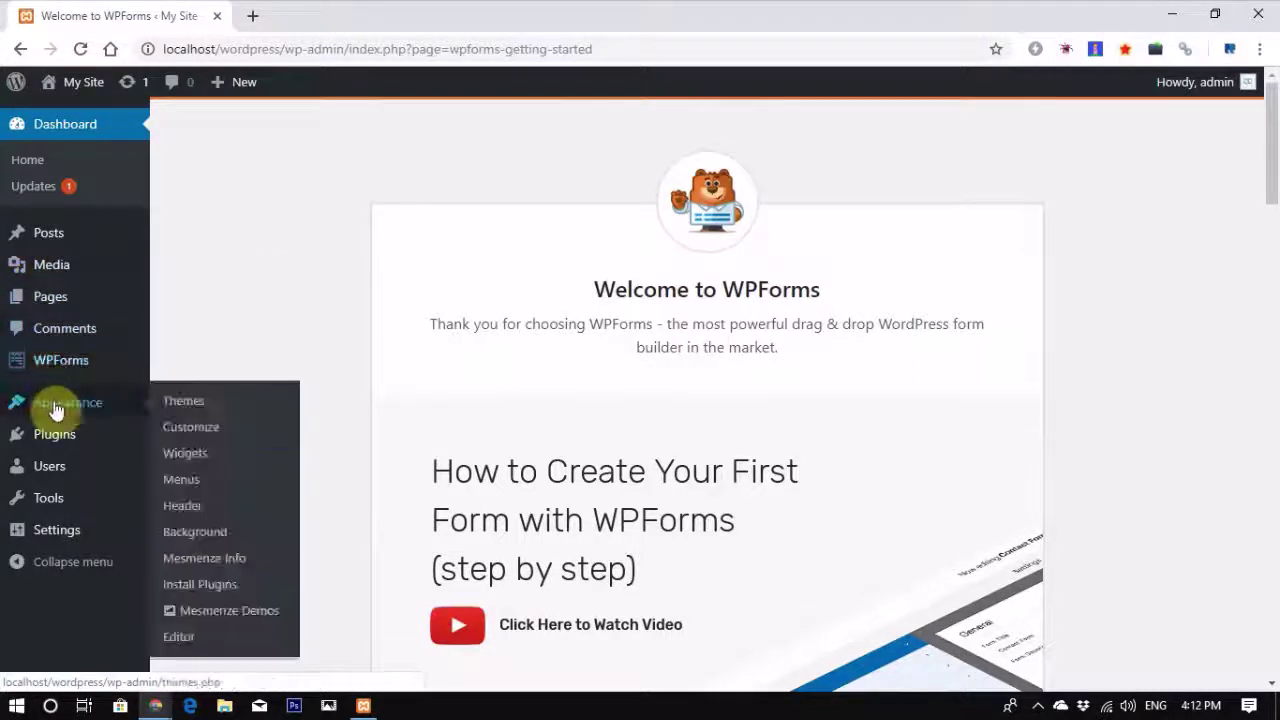
pyautogui.click(193, 427)
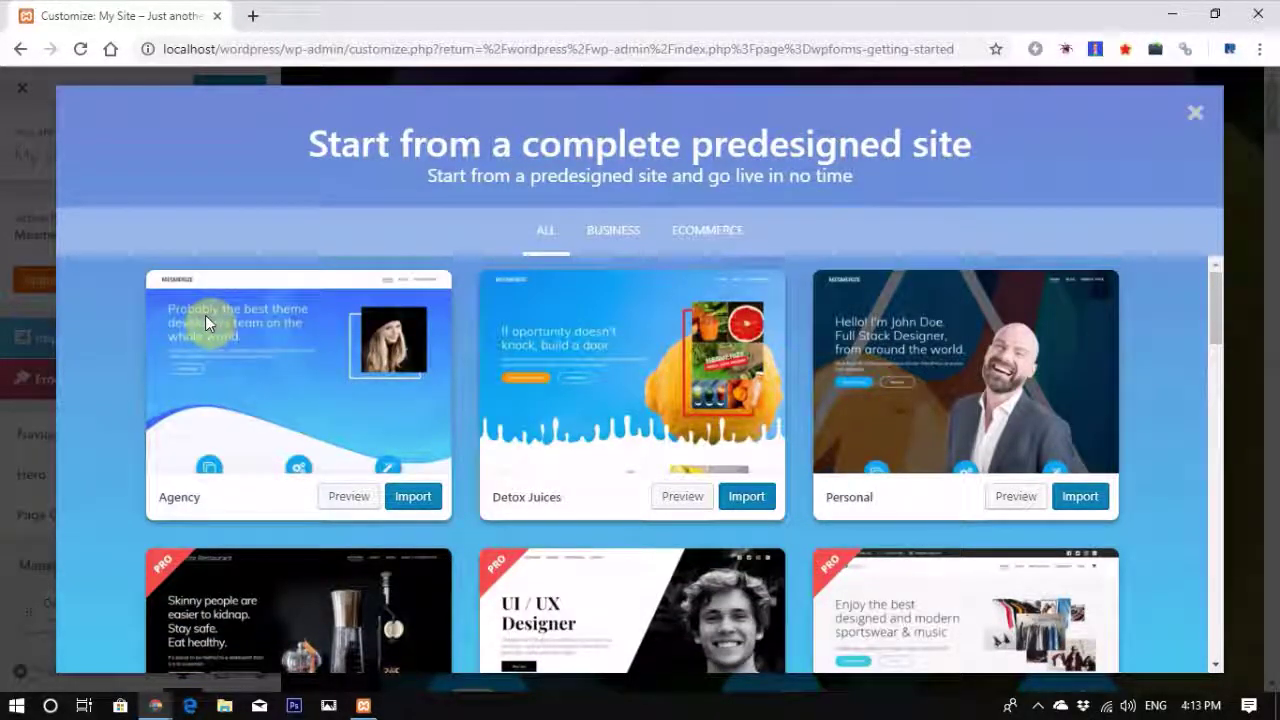
# Step: Look through the whole gallery of predesigned Mesmerize sites, both the free and the PRO ones
pyautogui.scroll(-2, 205, 315)
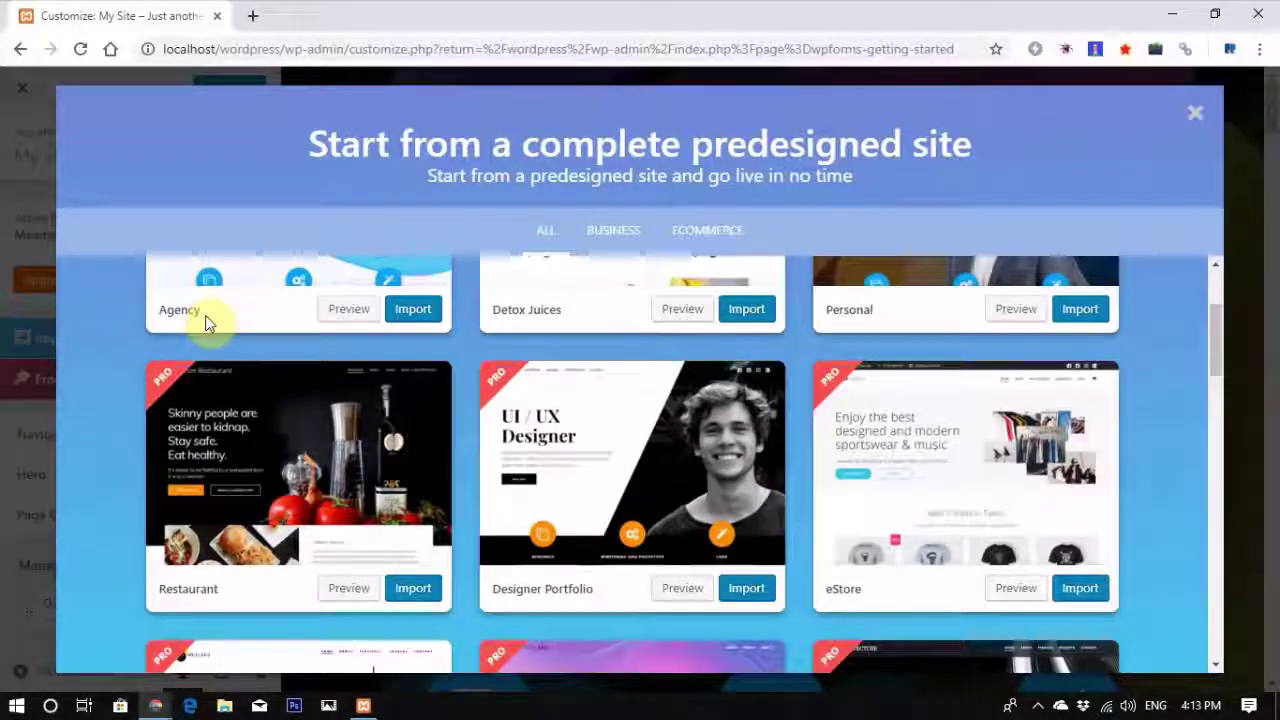
pyautogui.scroll(2, 205, 315)
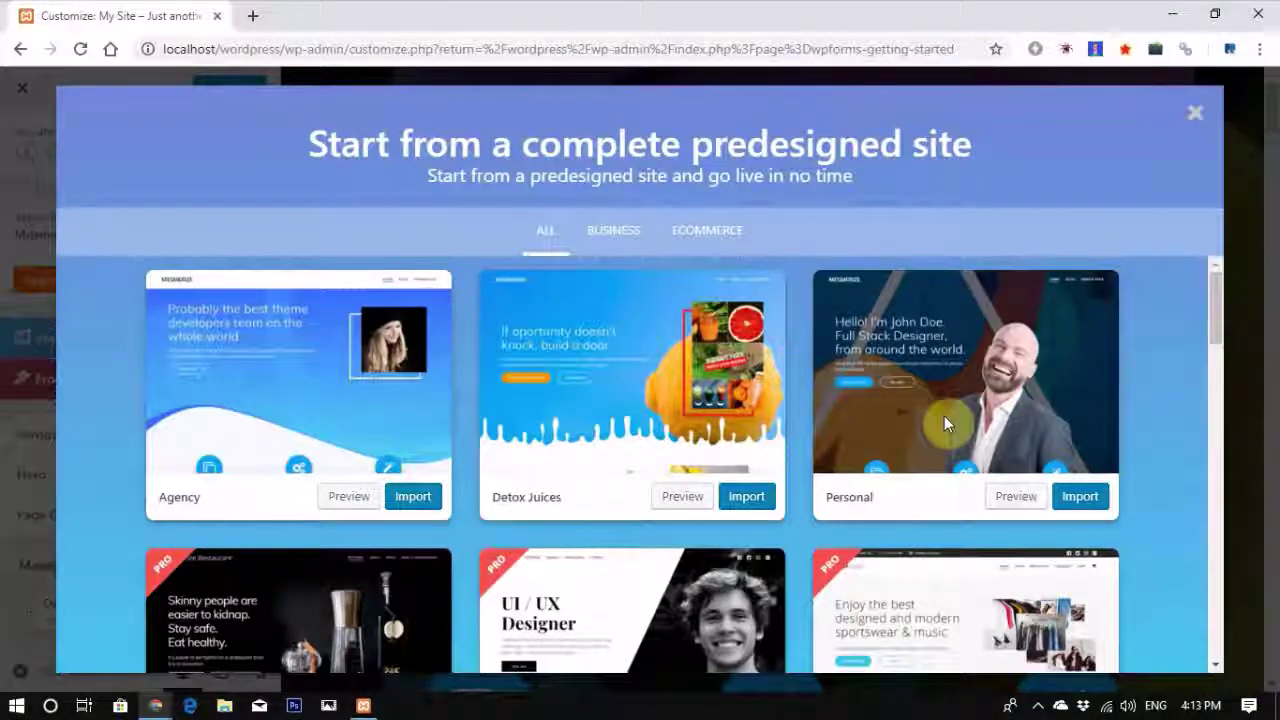
pyautogui.scroll(-7, 944, 416)
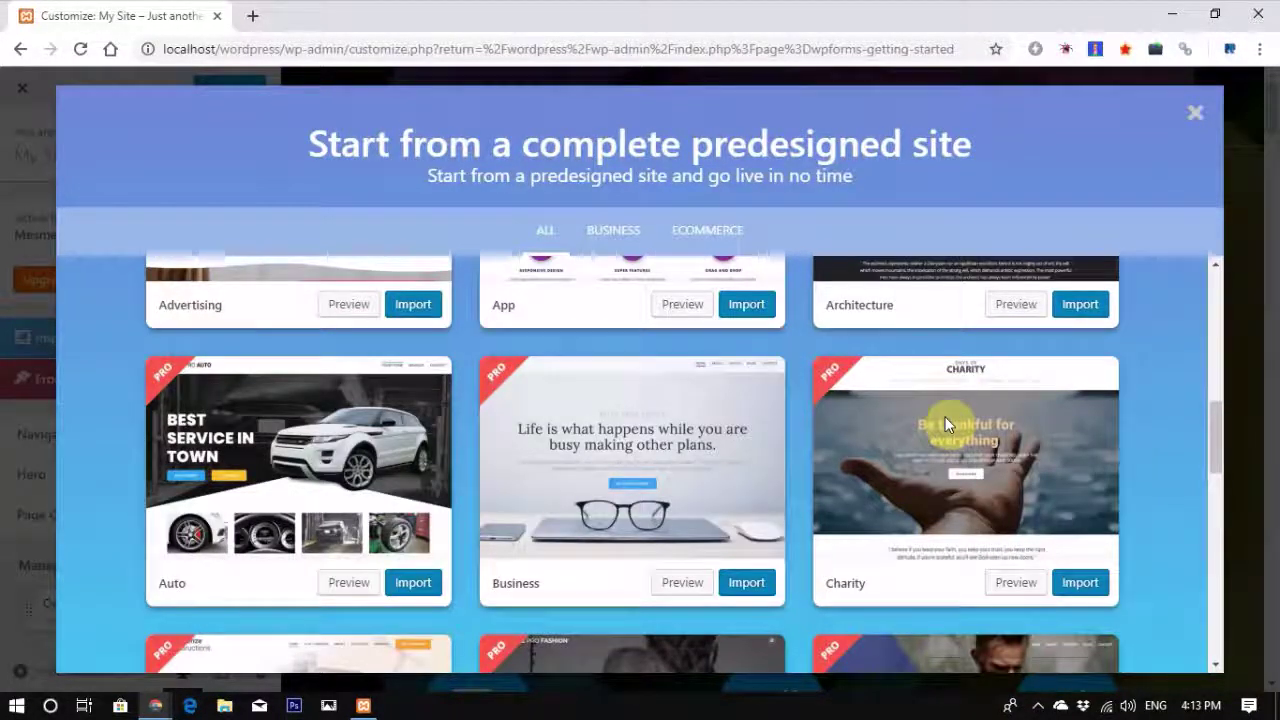
pyautogui.scroll(3, 945, 417)
pyautogui.scroll(-9, 945, 417)
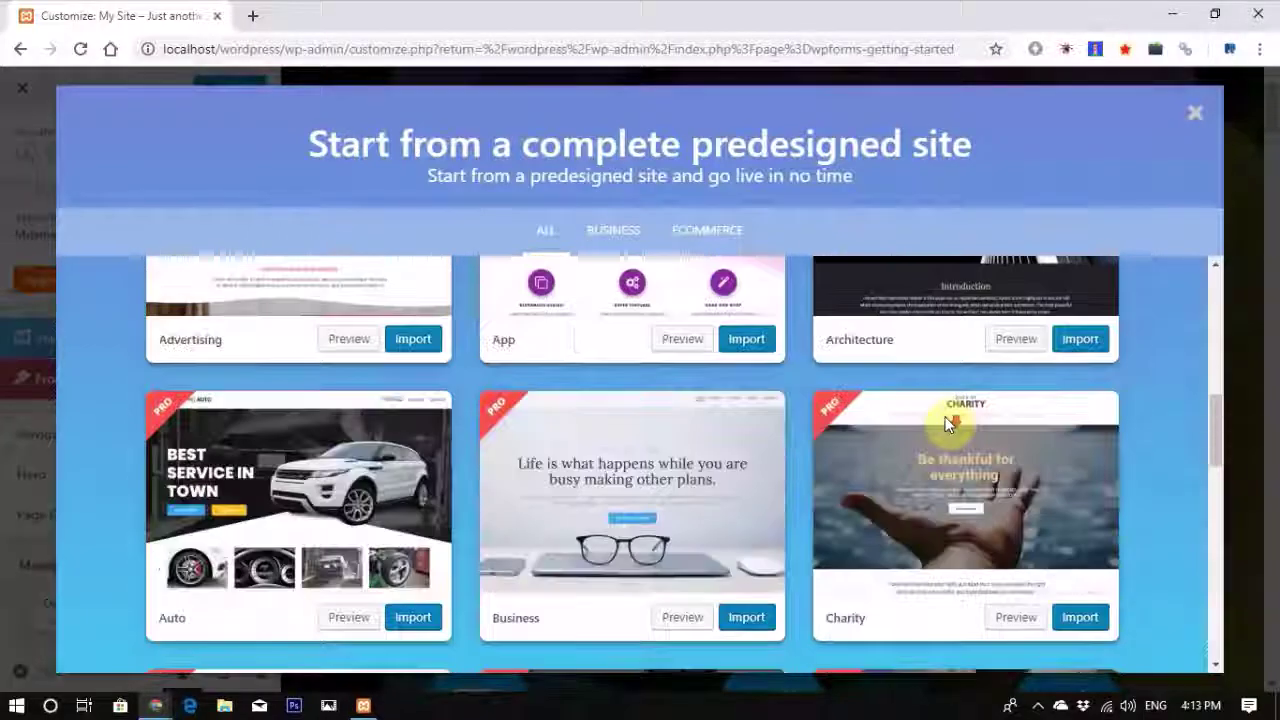
pyautogui.scroll(-5, 945, 420)
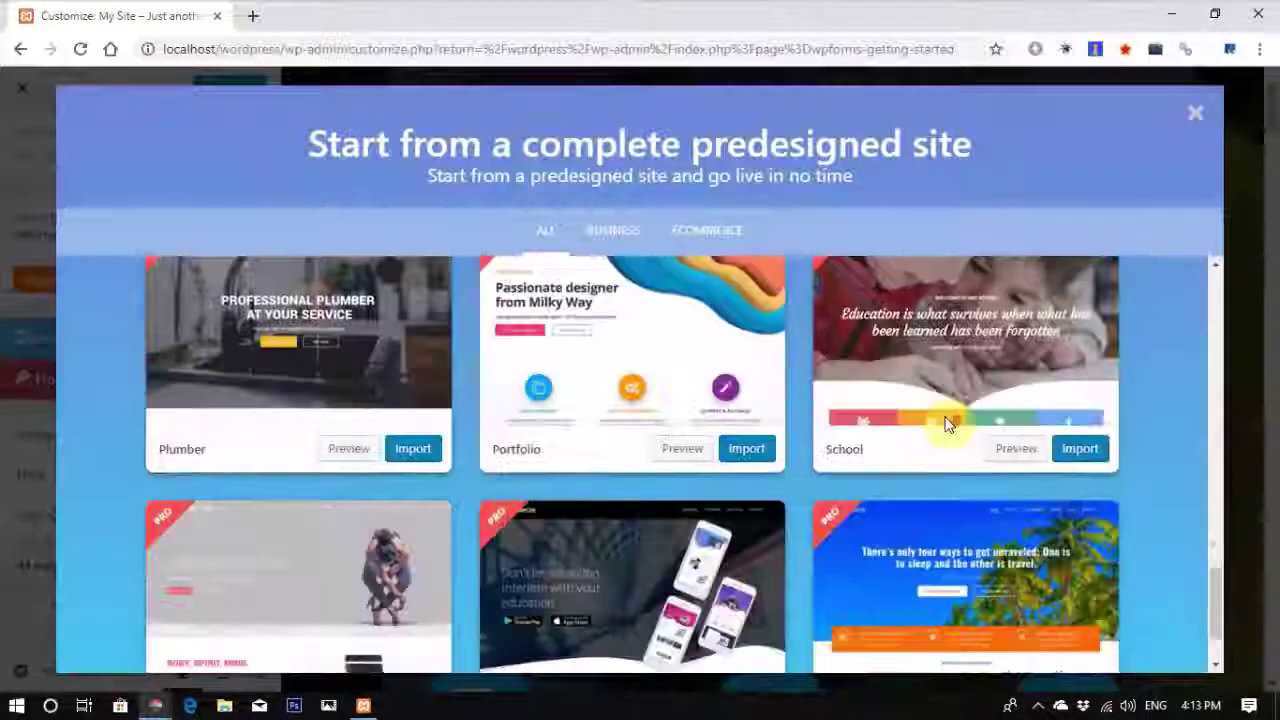
pyautogui.scroll(15, 922, 468)
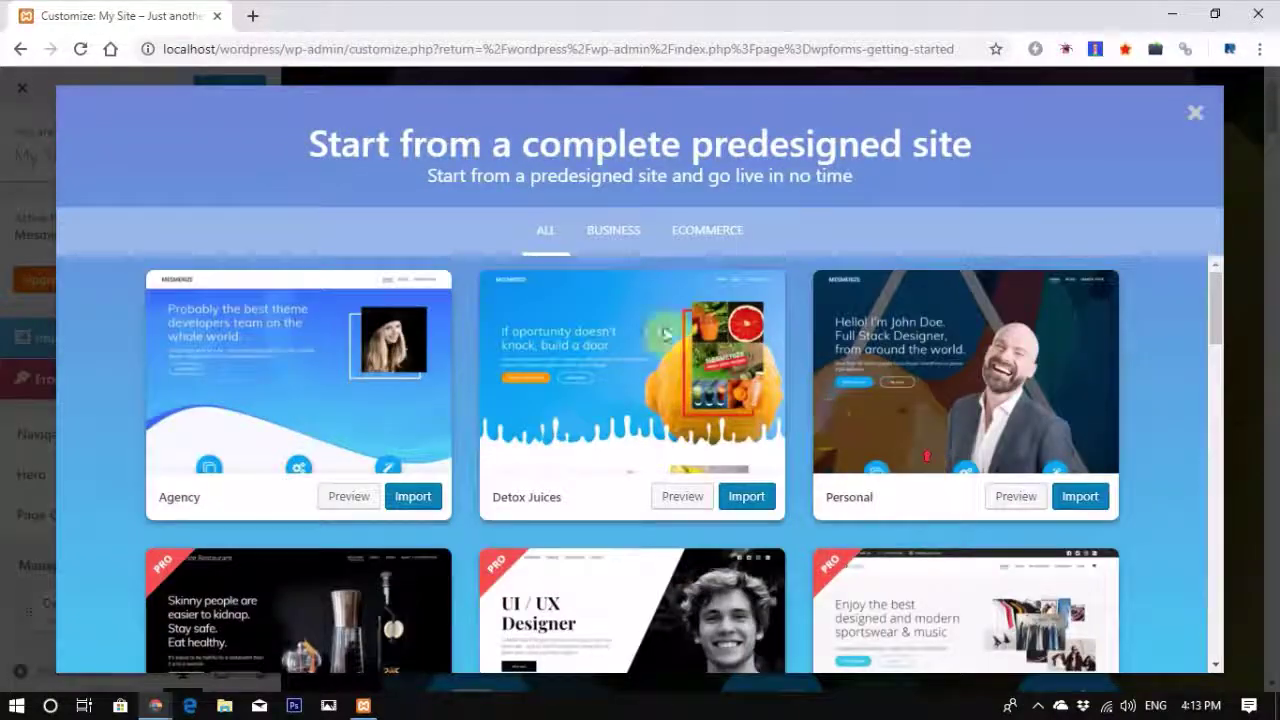
# Step: Import the Agency demo from the Business category of predesigned sites, including installation of its required Contact Form 7 plugin
pyautogui.click(600, 240)
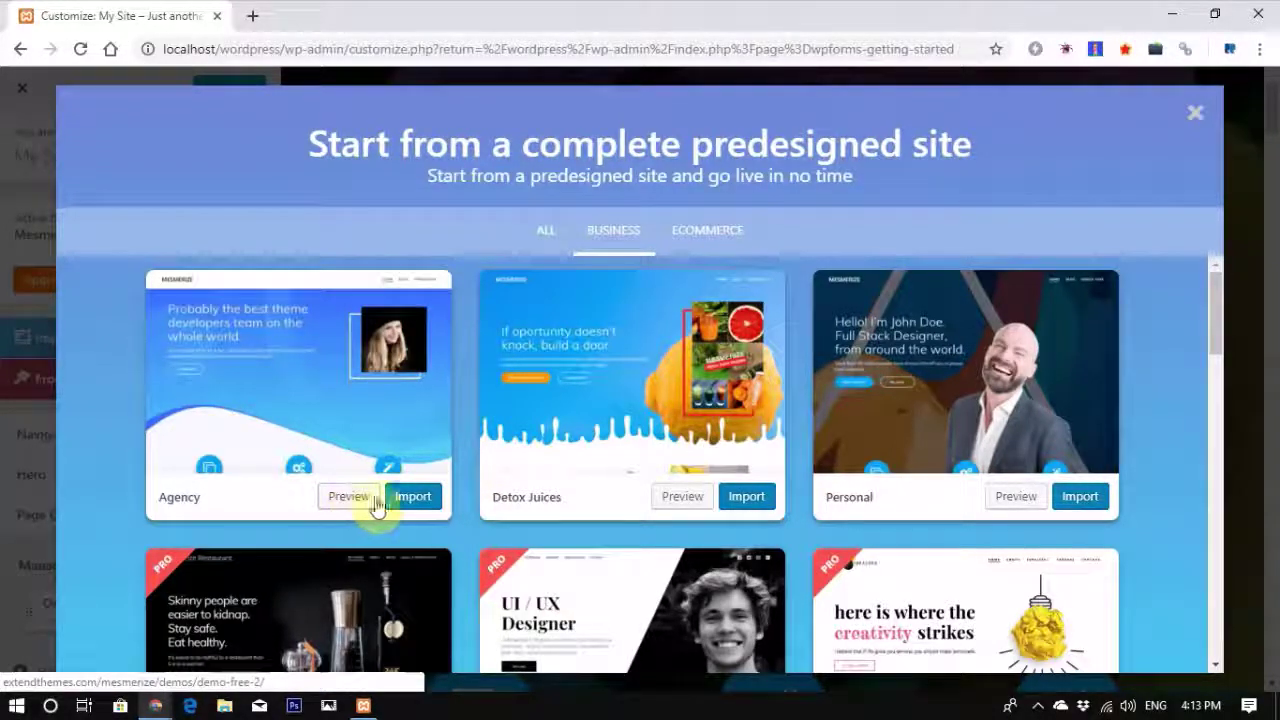
pyautogui.click(414, 497)
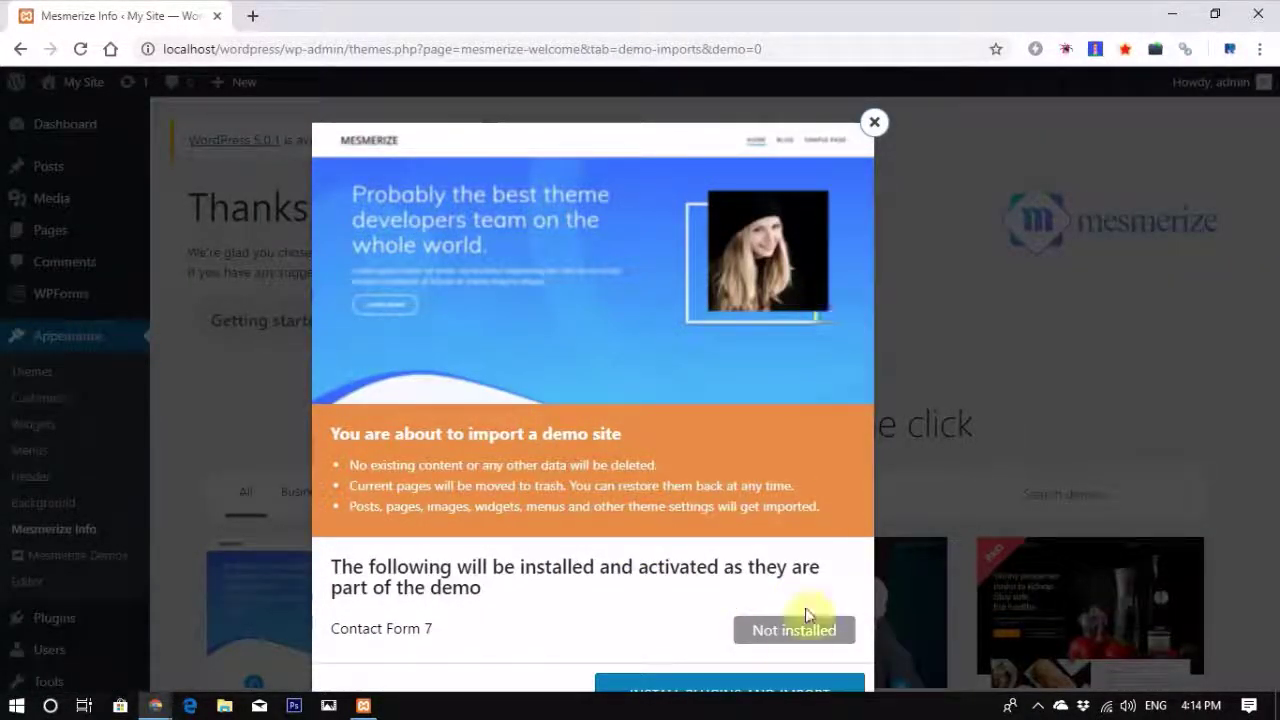
pyautogui.click(760, 688)
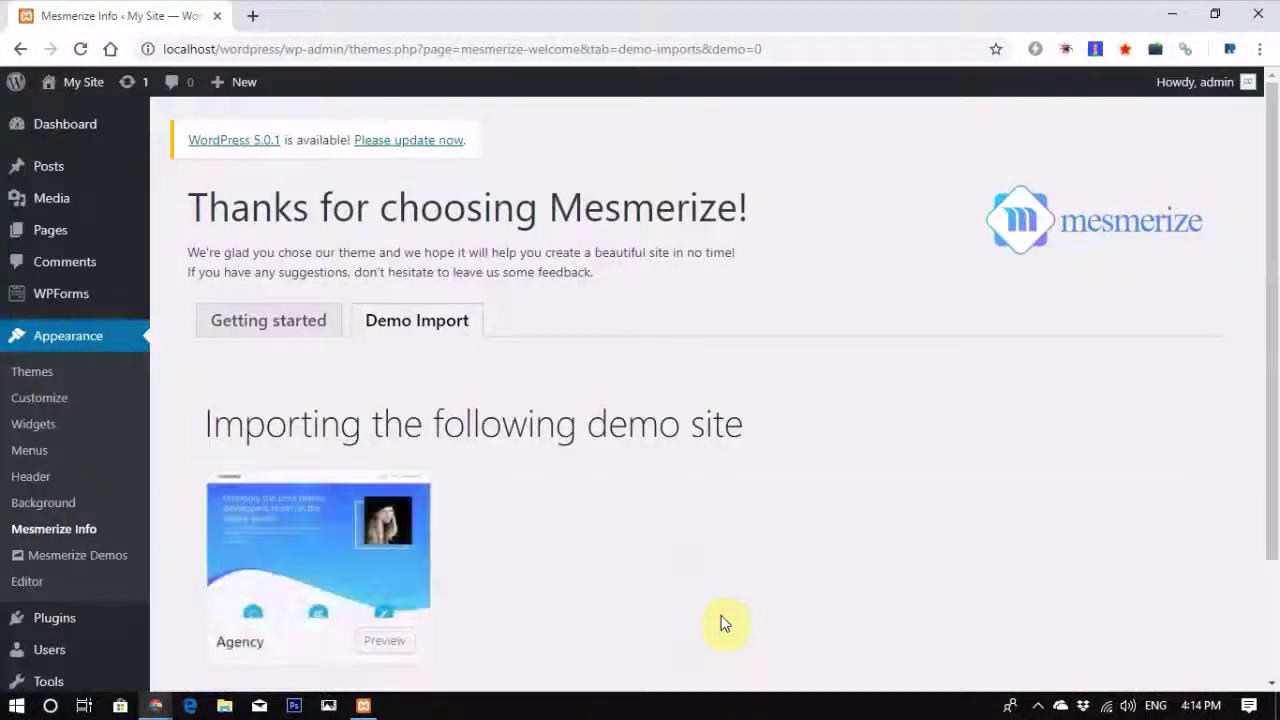
pyautogui.scroll(-3, 686, 549)
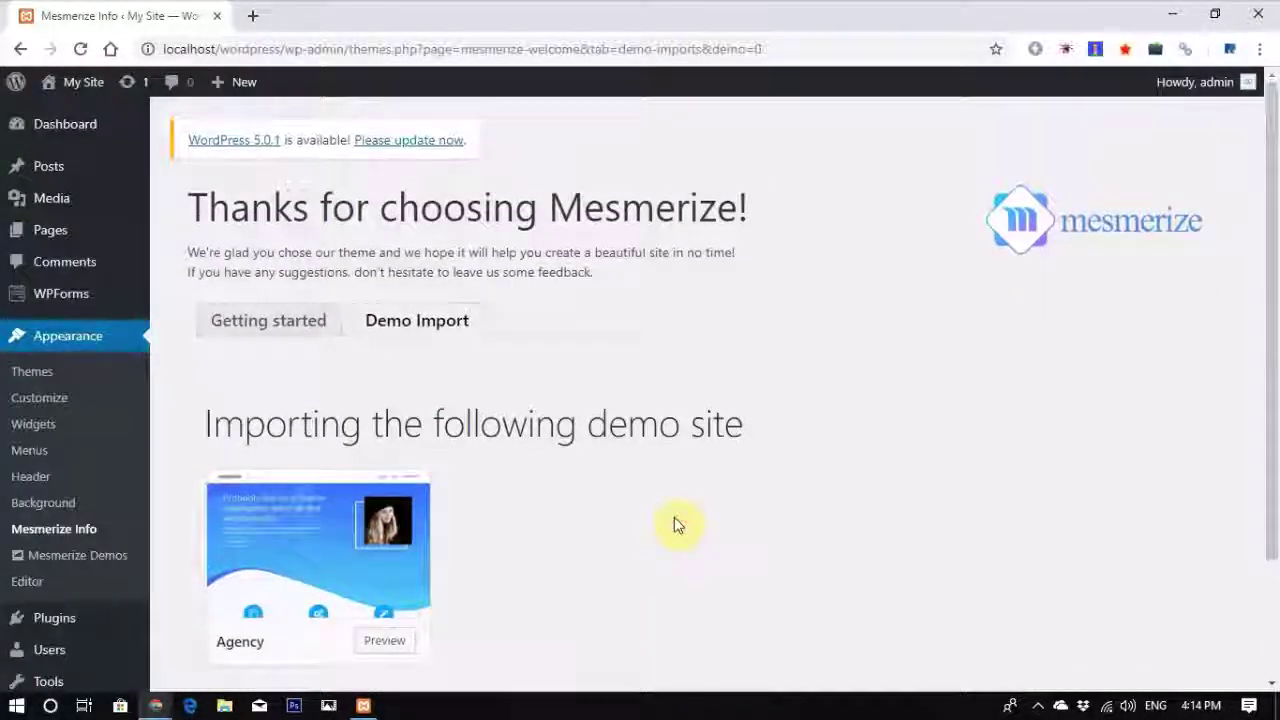
pyautogui.scroll(-3, 674, 524)
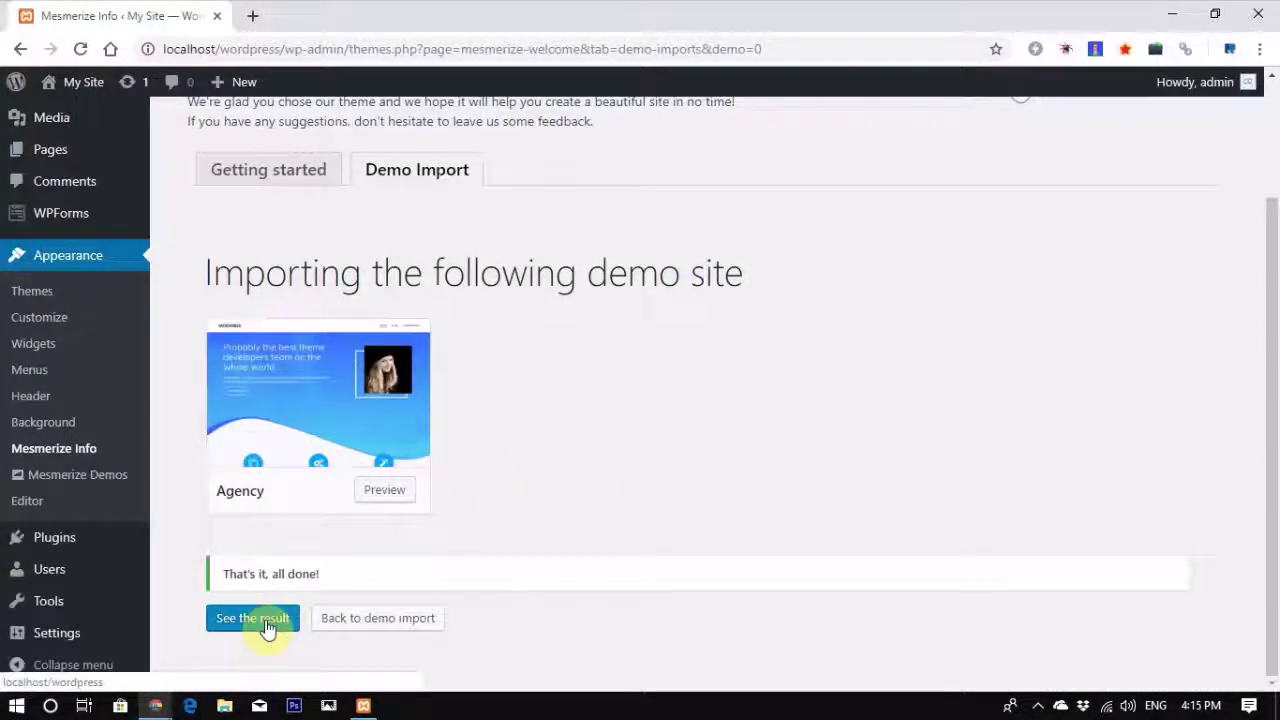
# Step: Open the site's front page and examine the imported Agency demo from the header down to the contact form and footer
pyautogui.hotkey('alt', 'Tab')
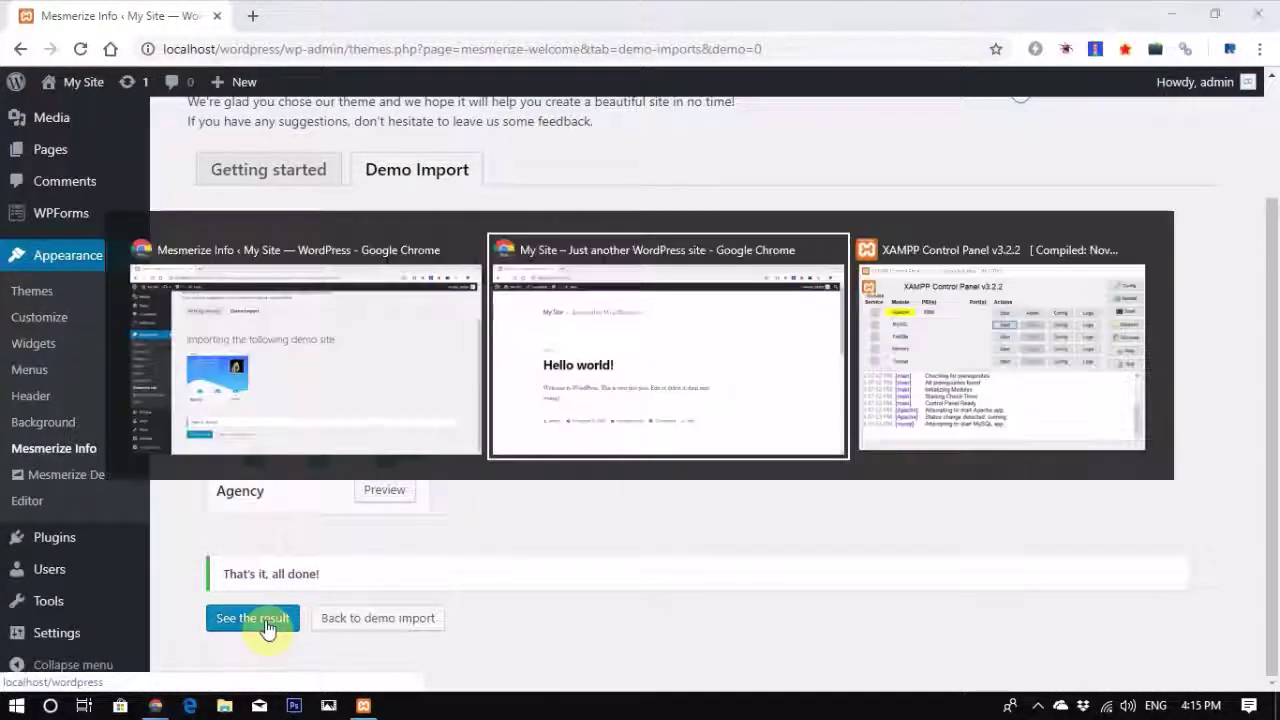
pyautogui.moveTo(77, 82)
pyautogui.click(79, 50)
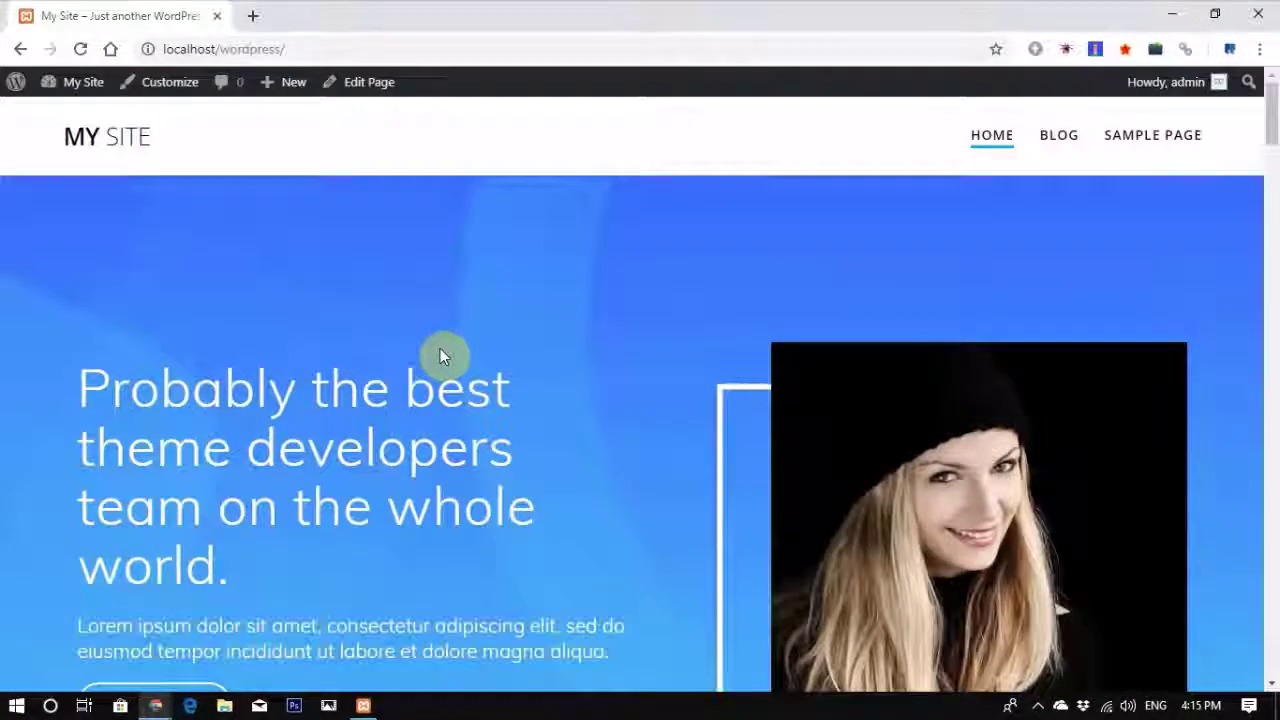
pyautogui.scroll(-8, 440, 355)
pyautogui.scroll(-15, 443, 356)
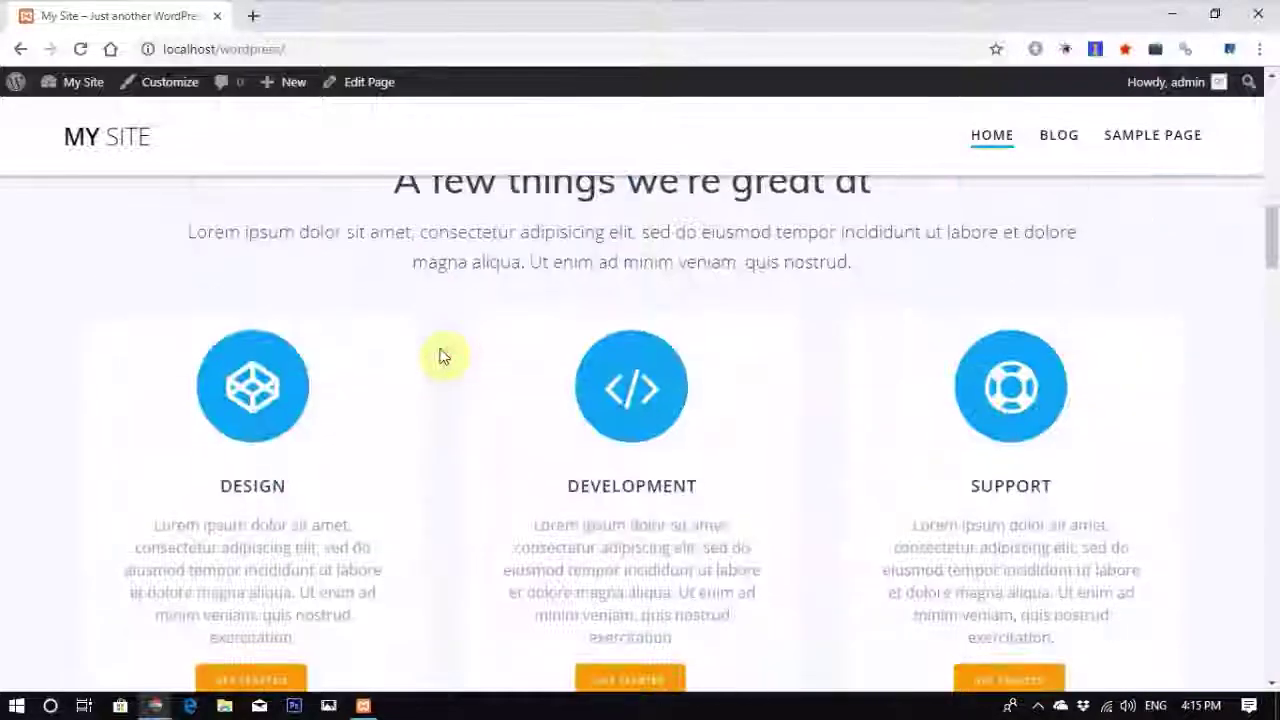
pyautogui.scroll(-15, 444, 357)
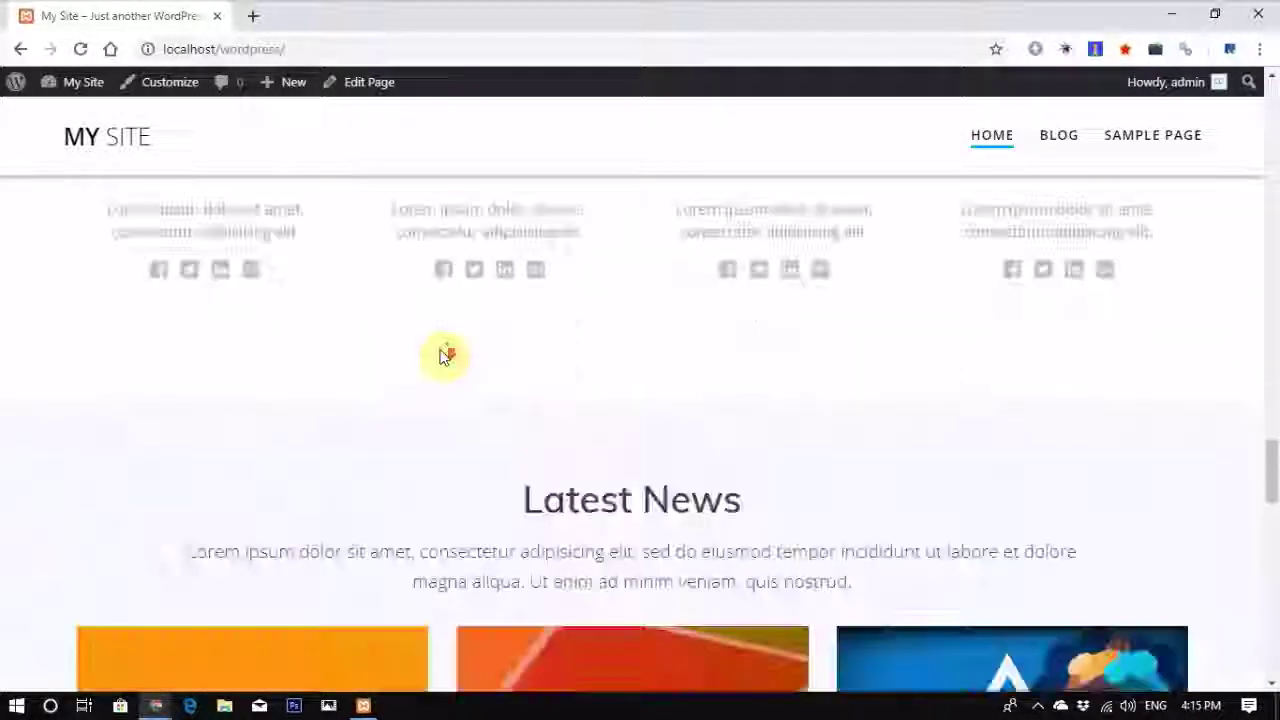
pyautogui.scroll(-2, 444, 352)
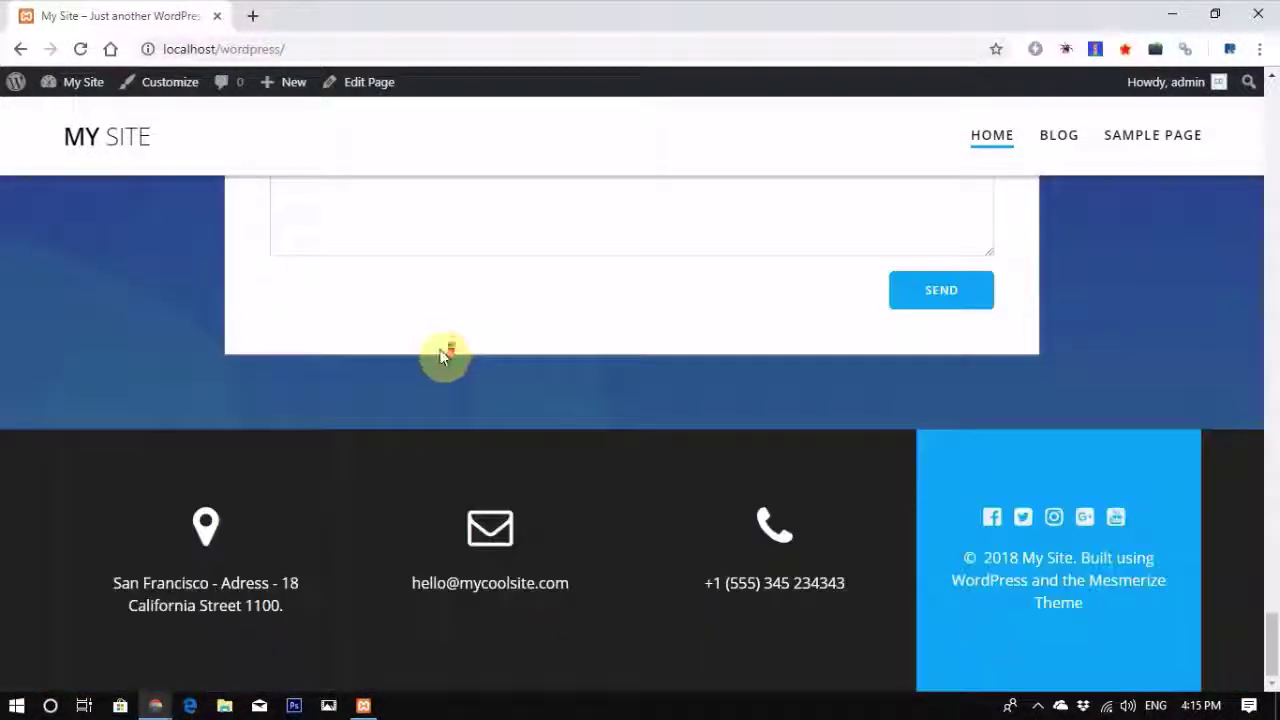
pyautogui.scroll(3, 494, 449)
pyautogui.scroll(15, 505, 450)
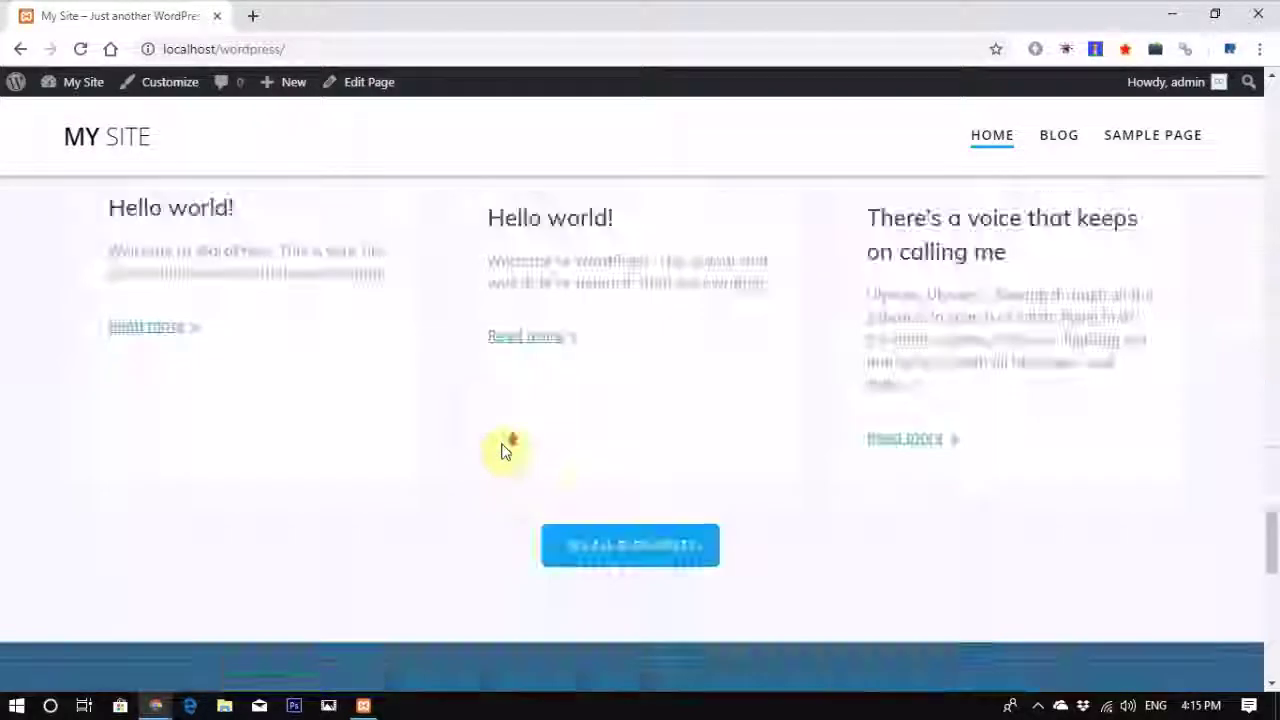
pyautogui.scroll(10, 505, 450)
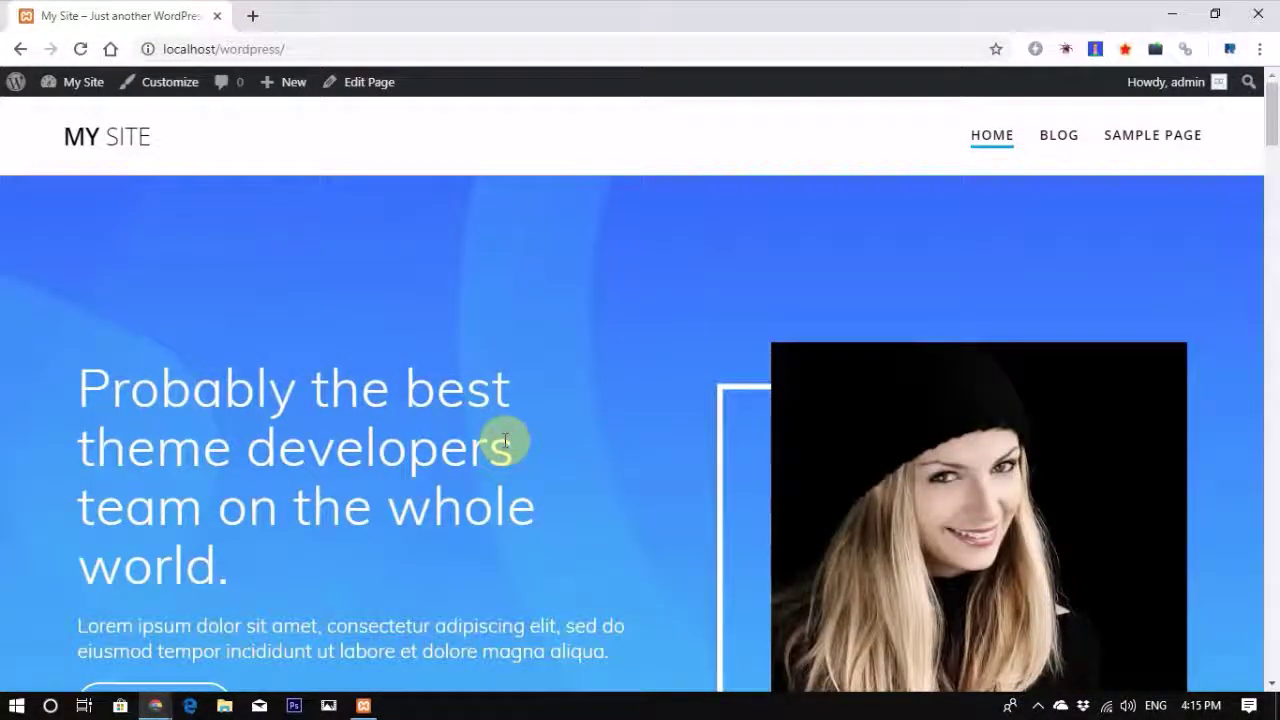
pyautogui.scroll(-15, 505, 441)
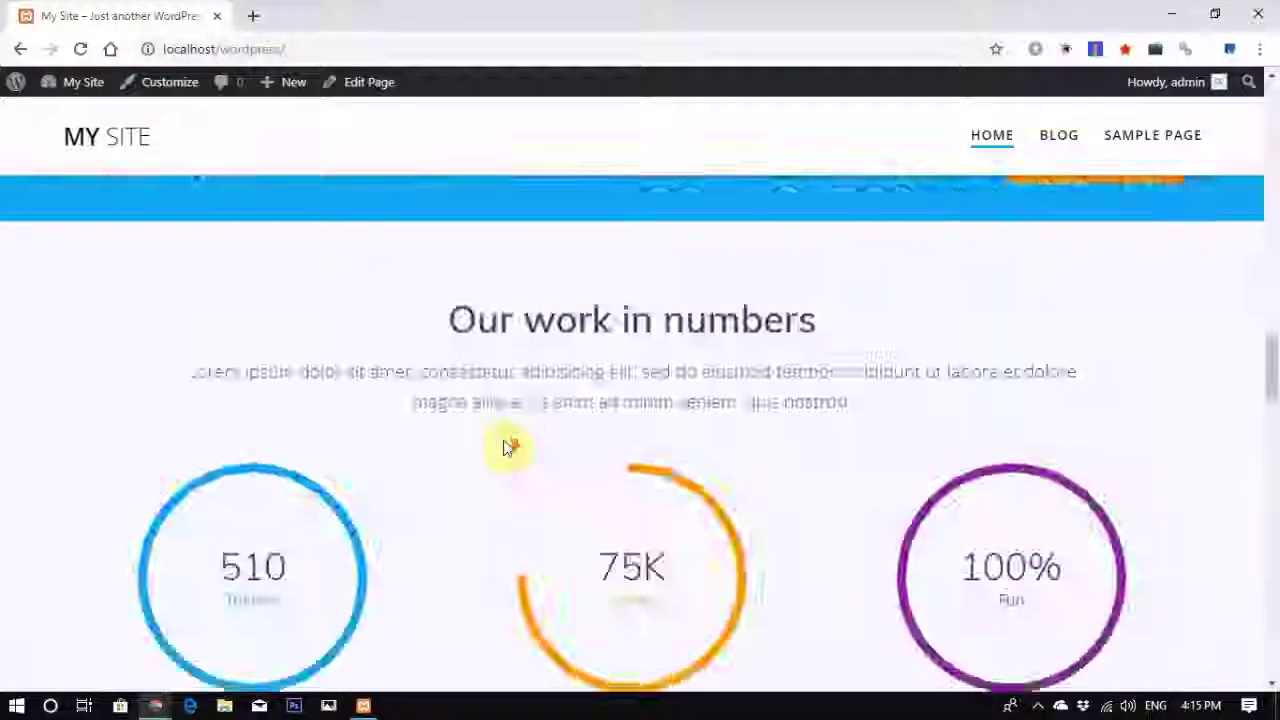
pyautogui.scroll(-20, 507, 446)
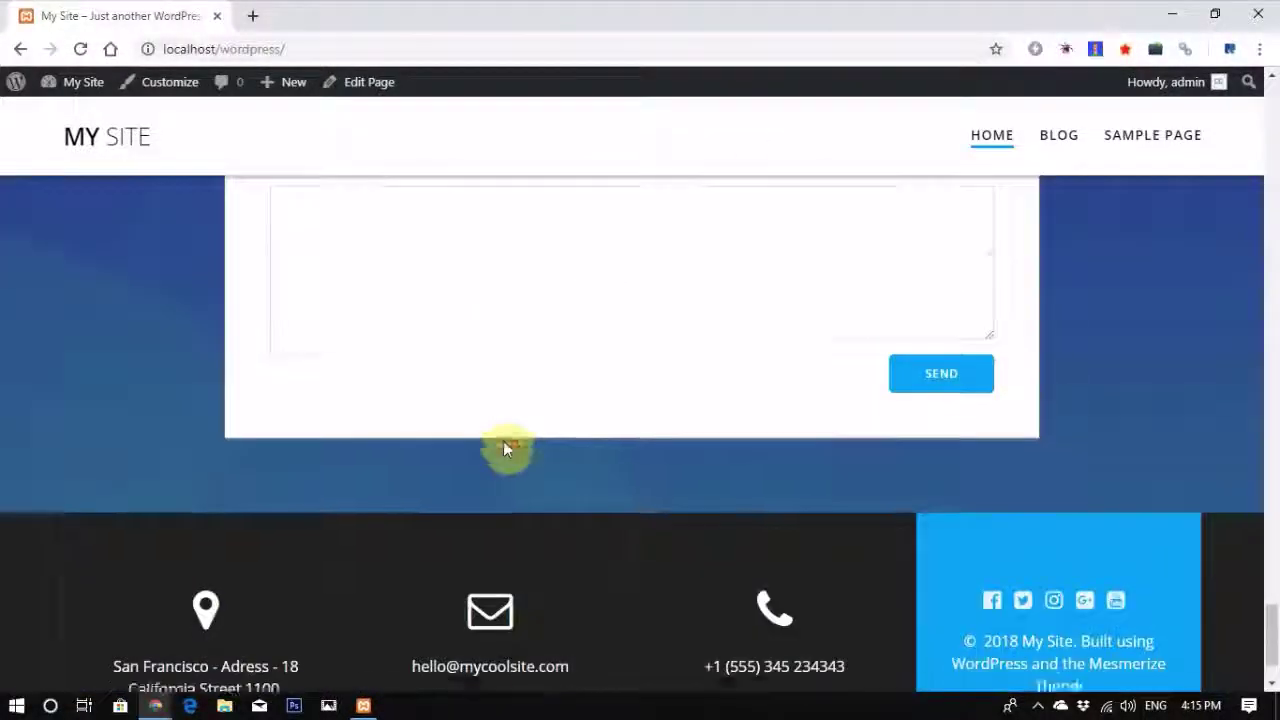
pyautogui.scroll(-2, 503, 448)
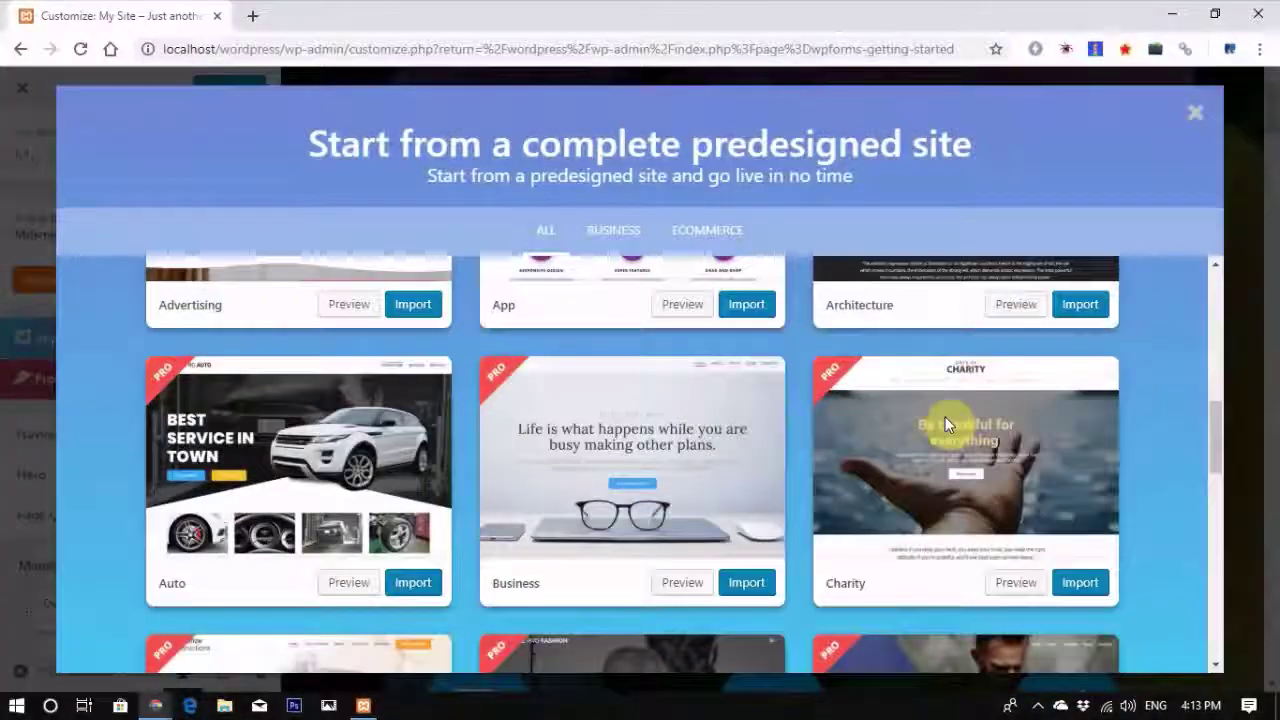
pyautogui.scroll(5, 945, 424)
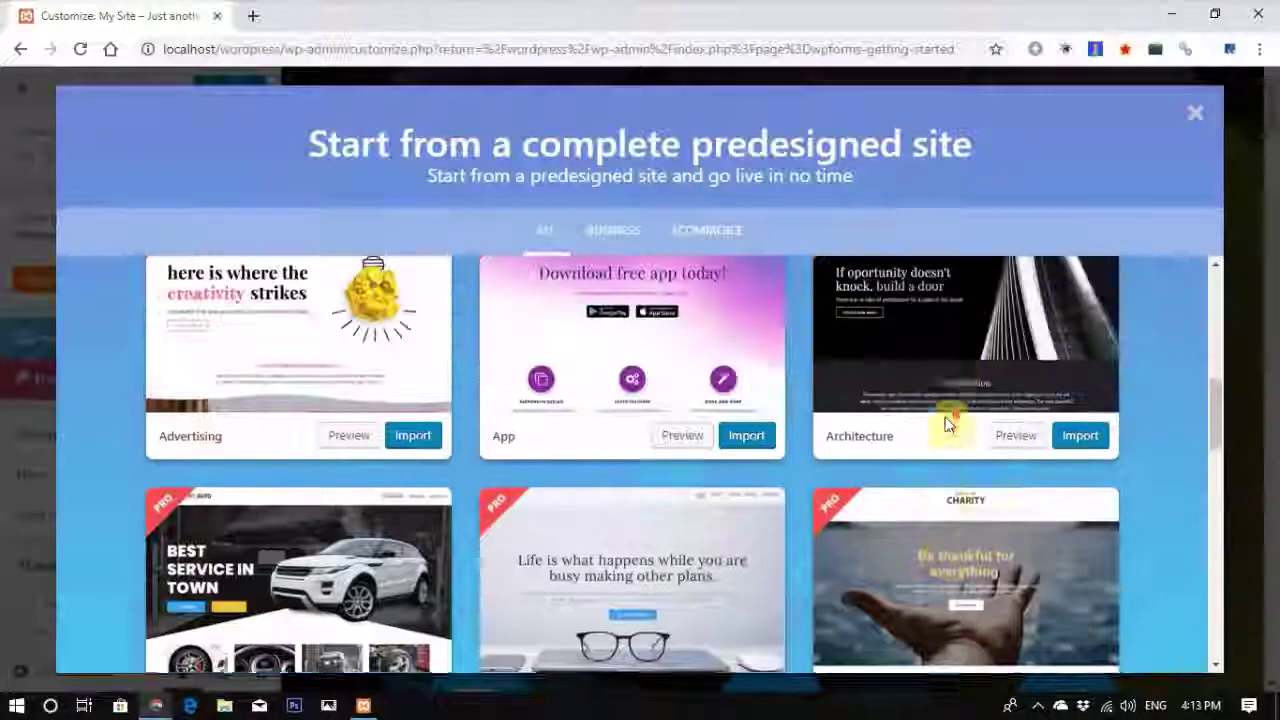